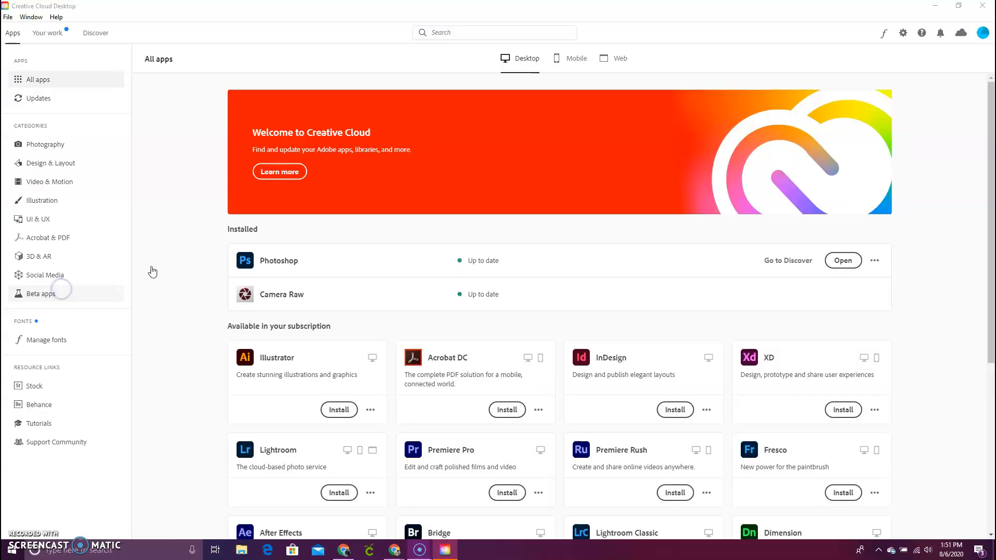
Launch Photoshop and open the Waterfall JPG from the Editing (Landscape) folder, browsing its files as large icons
left_click(842, 261)
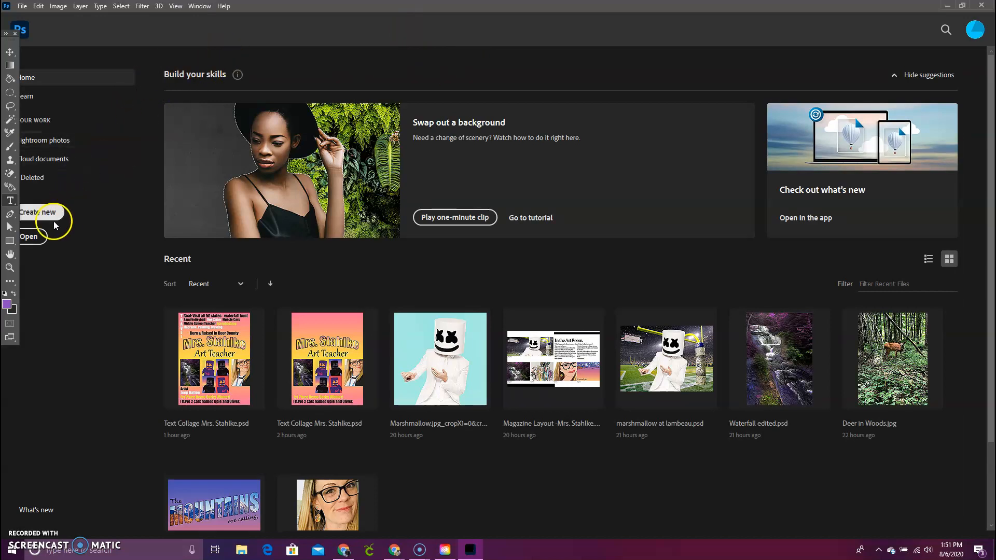
left_click(41, 238)
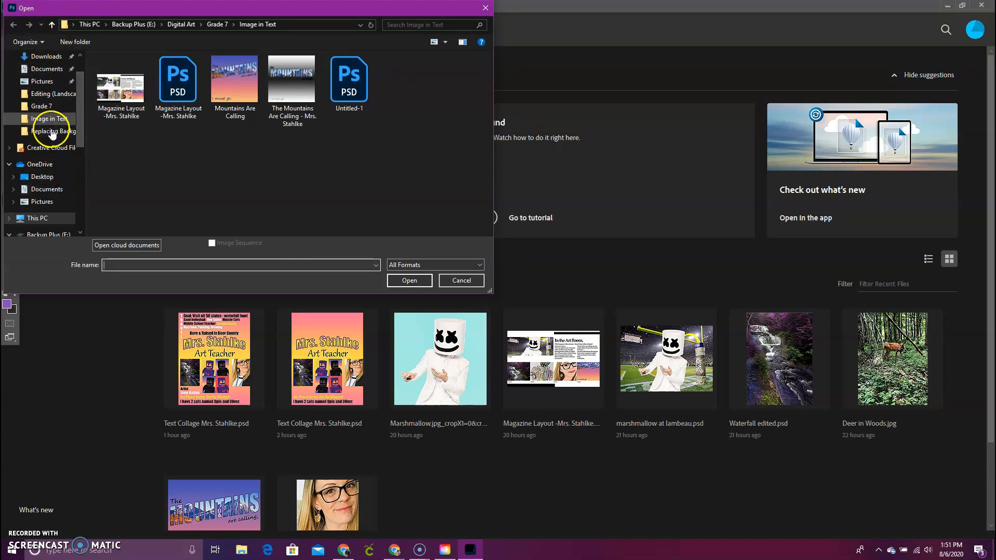
left_click(54, 94)
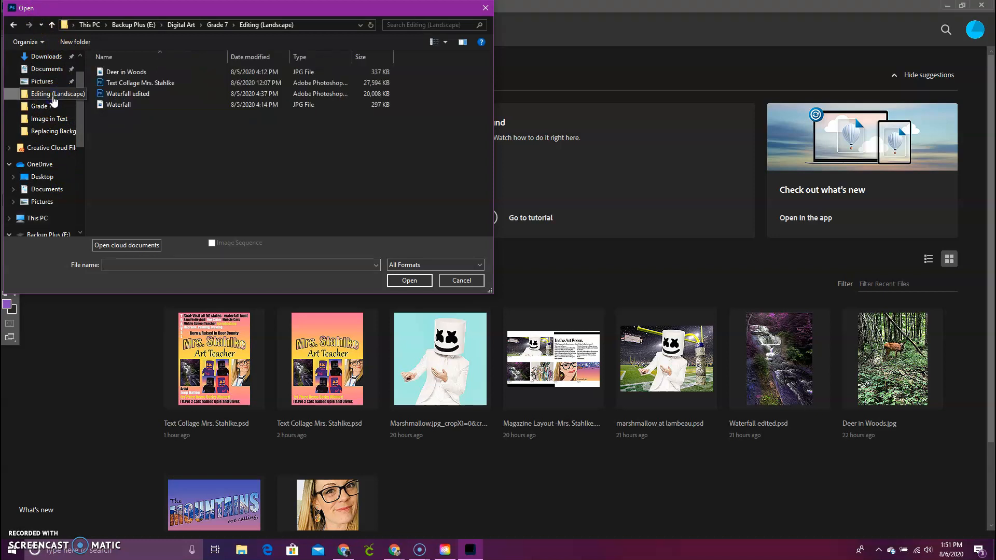
left_click(445, 42)
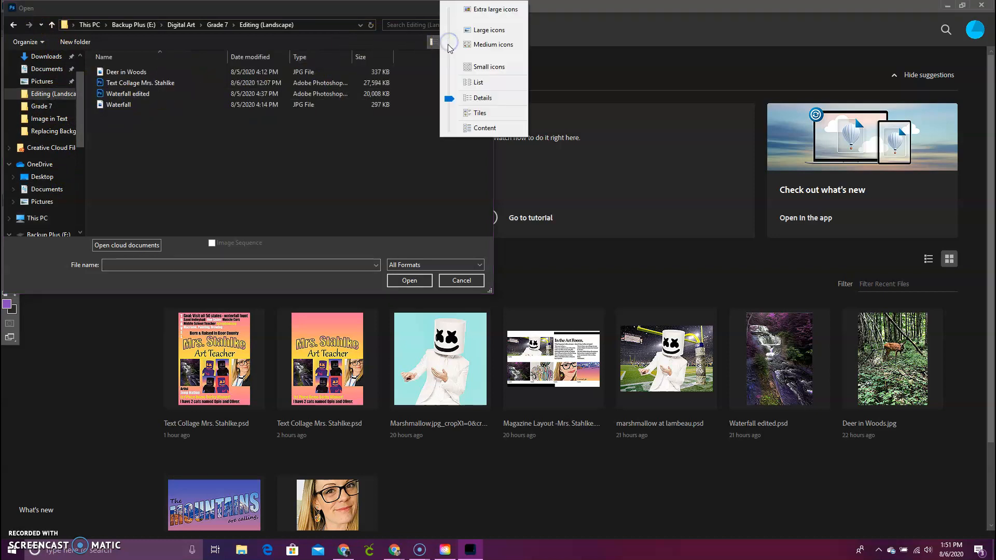
left_click(472, 30)
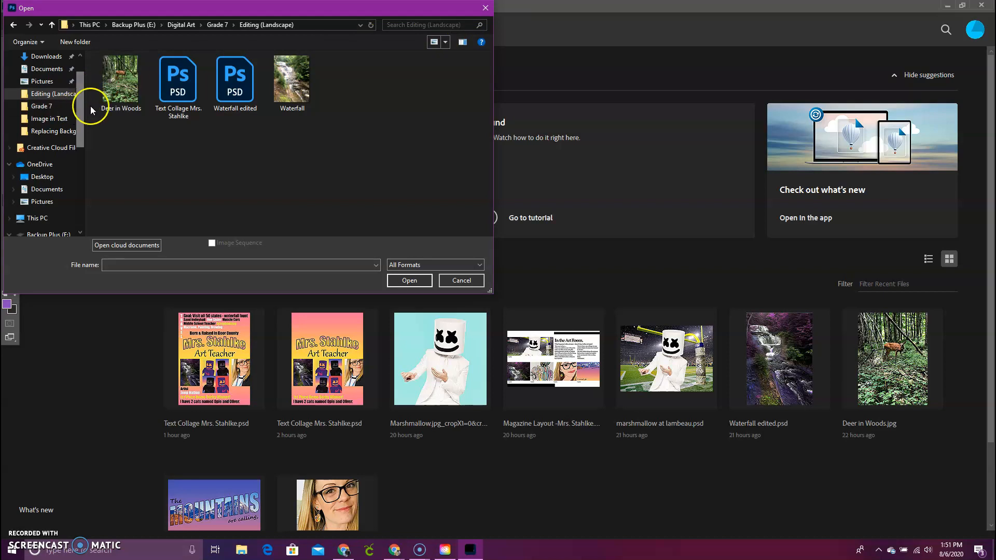
double_click(295, 90)
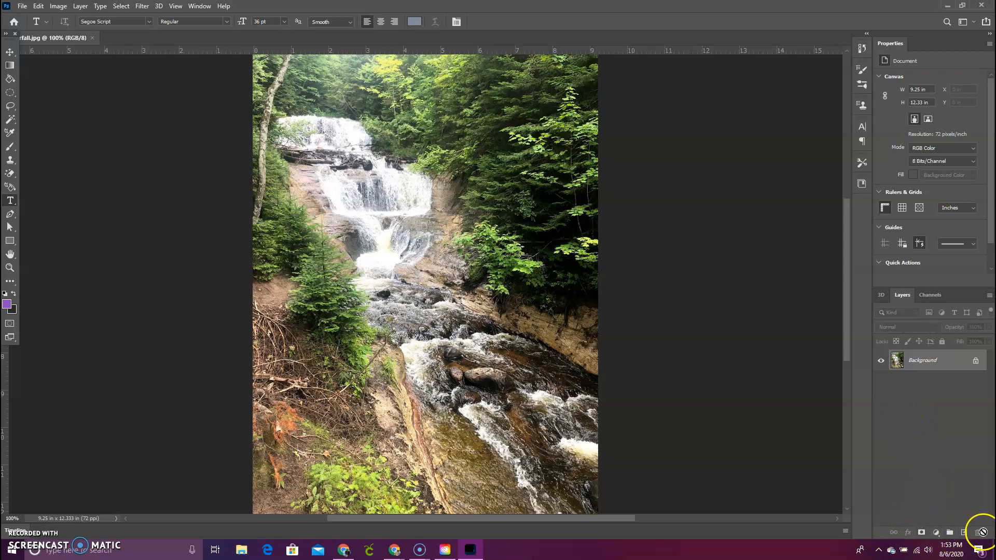
Add a Brightness/Contrast adjustment layer above the waterfall photo and lower its brightness to -76
left_click(936, 533)
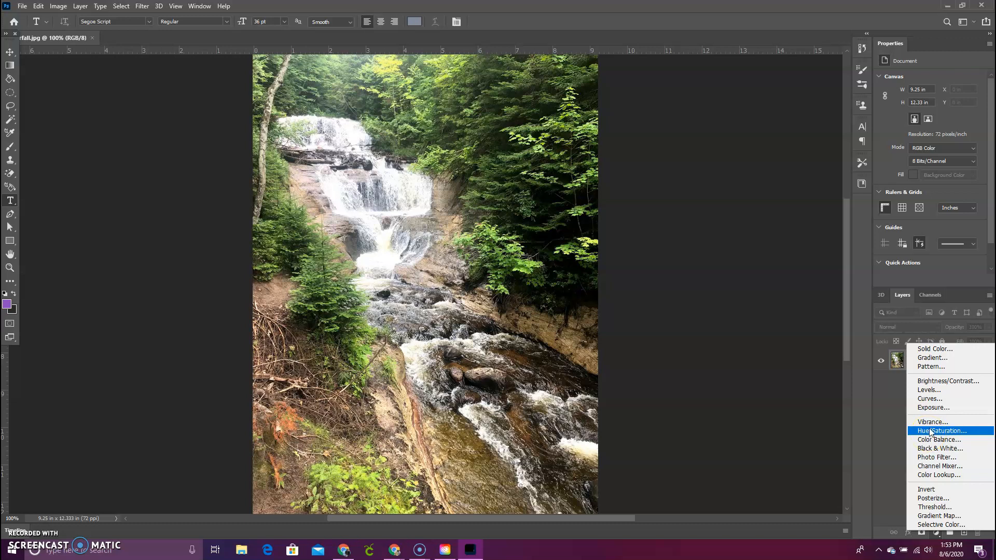
left_click(922, 409)
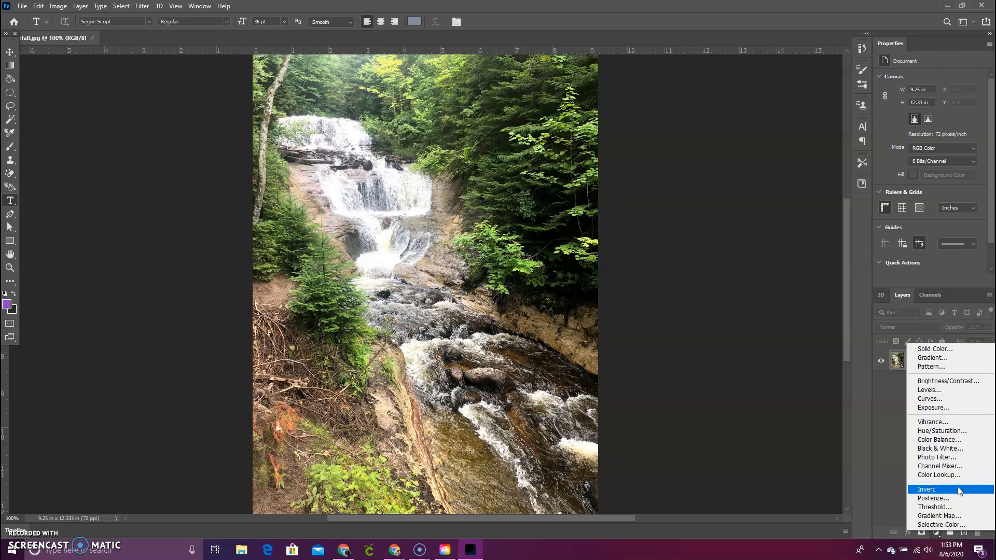
left_click(974, 383)
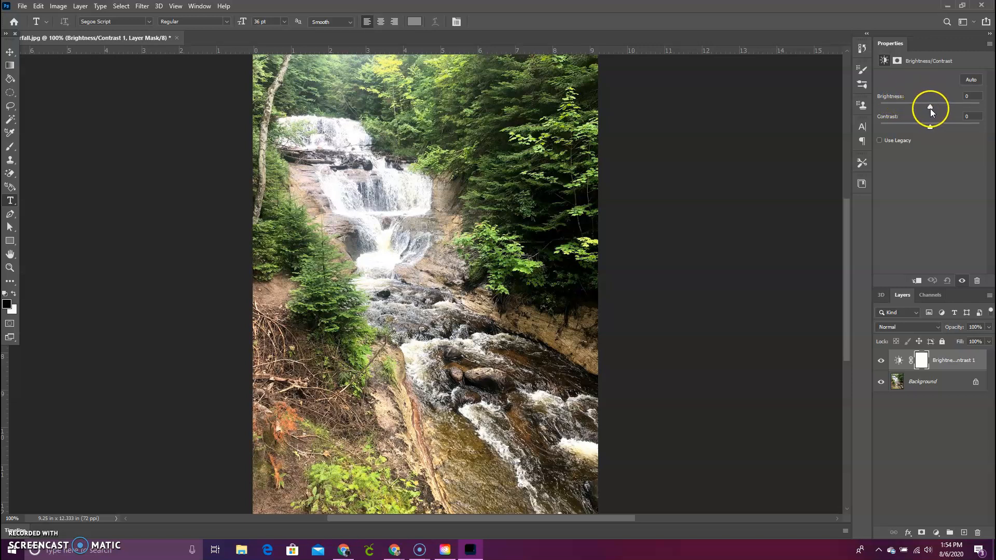
mouse_move(930, 108)
left_mouse_down()
mouse_move(991, 116)
mouse_move(921, 123)
left_mouse_up()
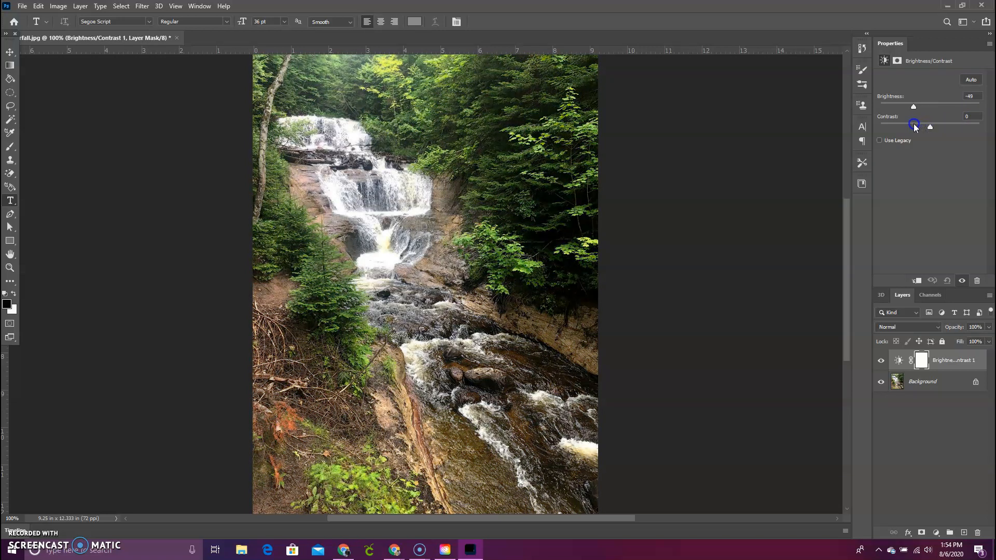
mouse_move(909, 125)
left_mouse_down()
mouse_move(920, 119)
mouse_move(900, 123)
mouse_move(937, 114)
mouse_move(907, 127)
left_mouse_up()
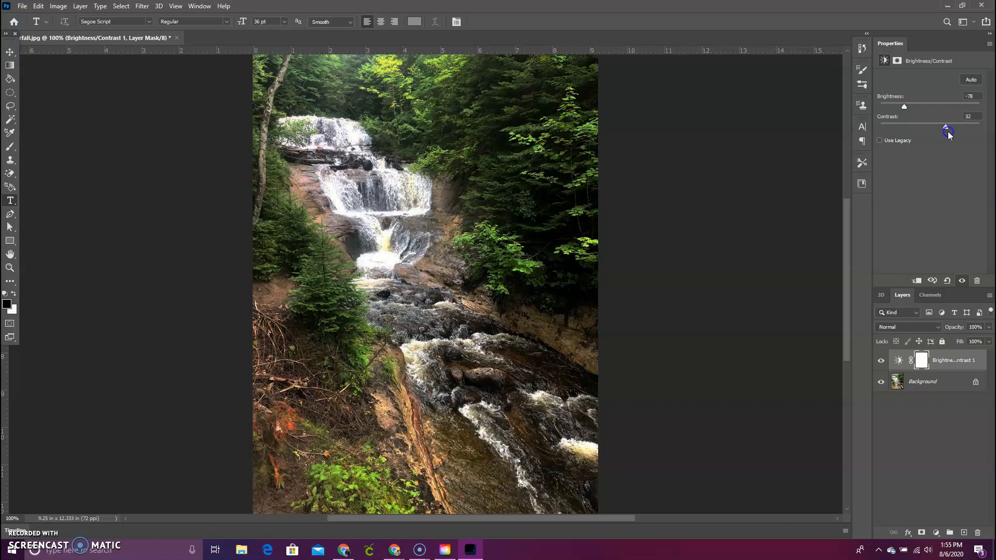
Try the contrast at both extremes, 100 and -50, and settle the Brightness/Contrast layer's contrast at 73
left_click_drag(931, 129, 991, 142)
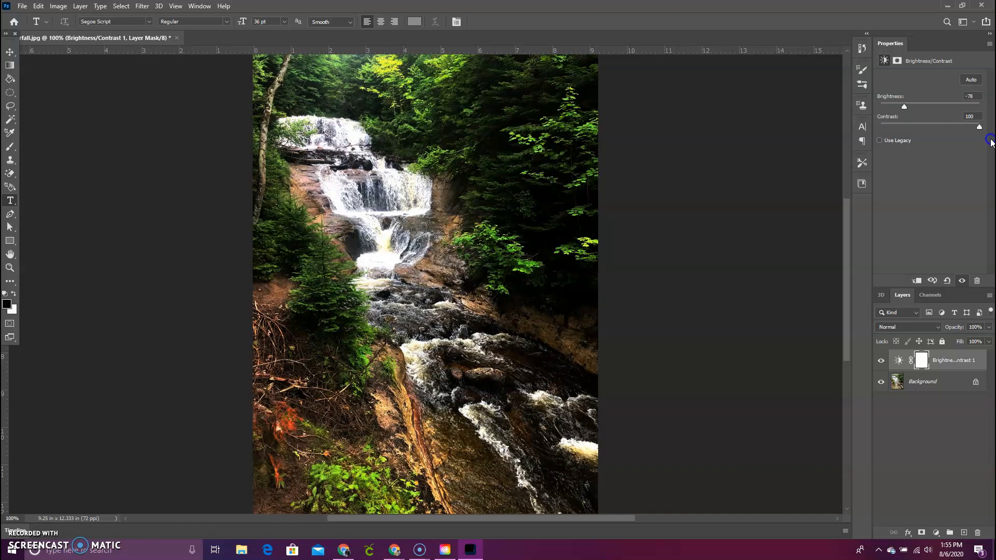
left_click_drag(979, 127, 900, 135)
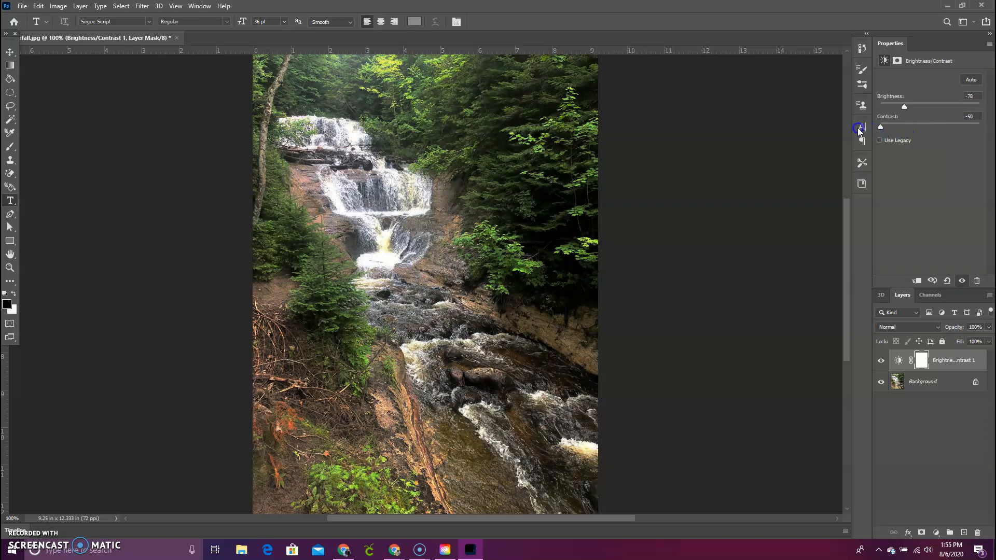
left_click_drag(859, 131, 937, 129)
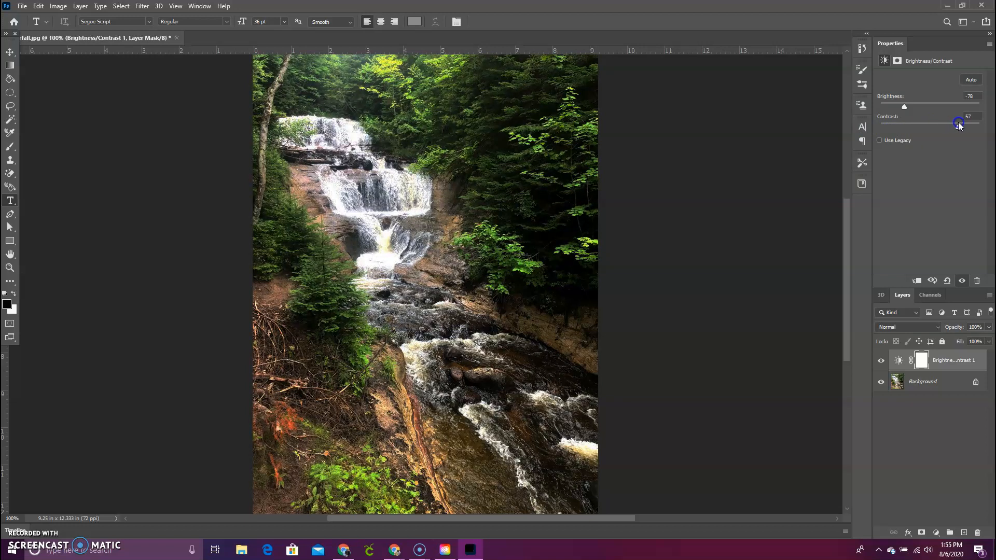
left_click_drag(958, 122, 966, 124)
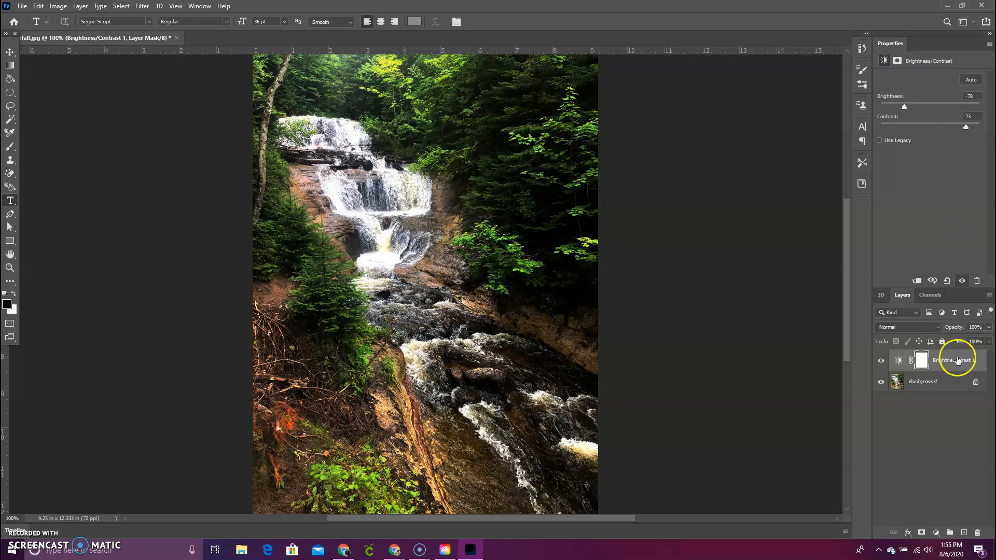
Compare the photo with and without the Brightness/Contrast adjustment by toggling that layer's visibility, leaving it visible
left_click(881, 362)
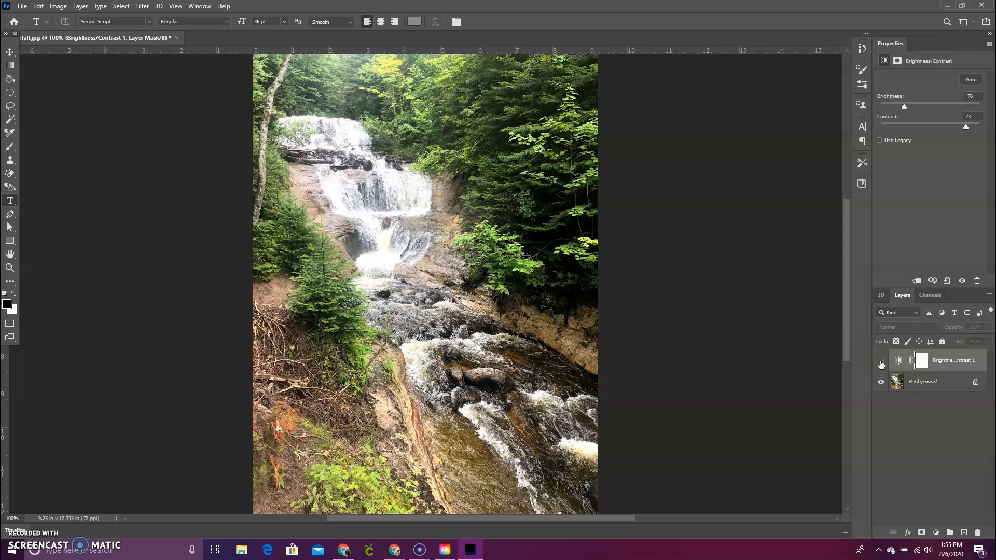
left_click(881, 362)
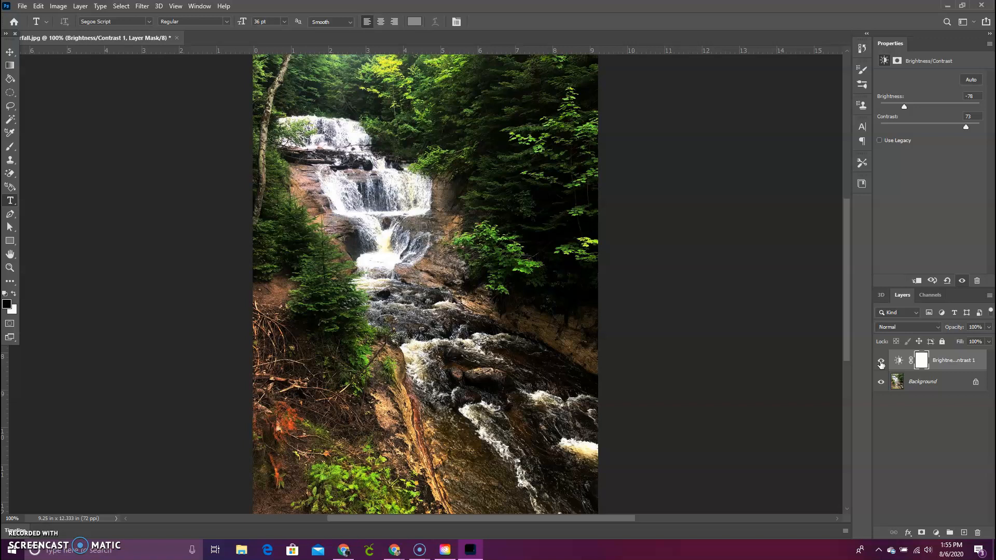
left_click(881, 362)
left_click(881, 362)
Delete the Brightness/Contrast adjustment layer and undo the deletion
right_click(951, 363)
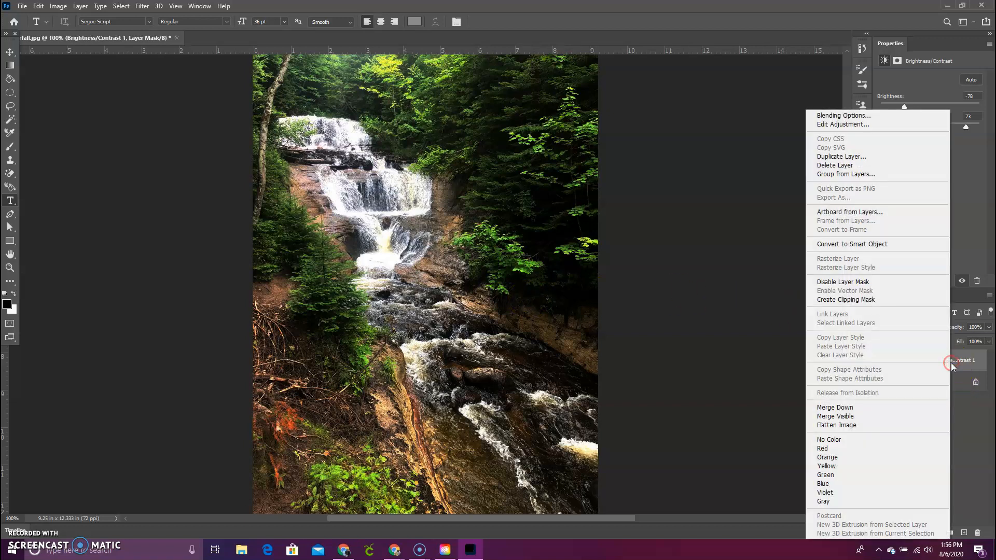
left_click(834, 166)
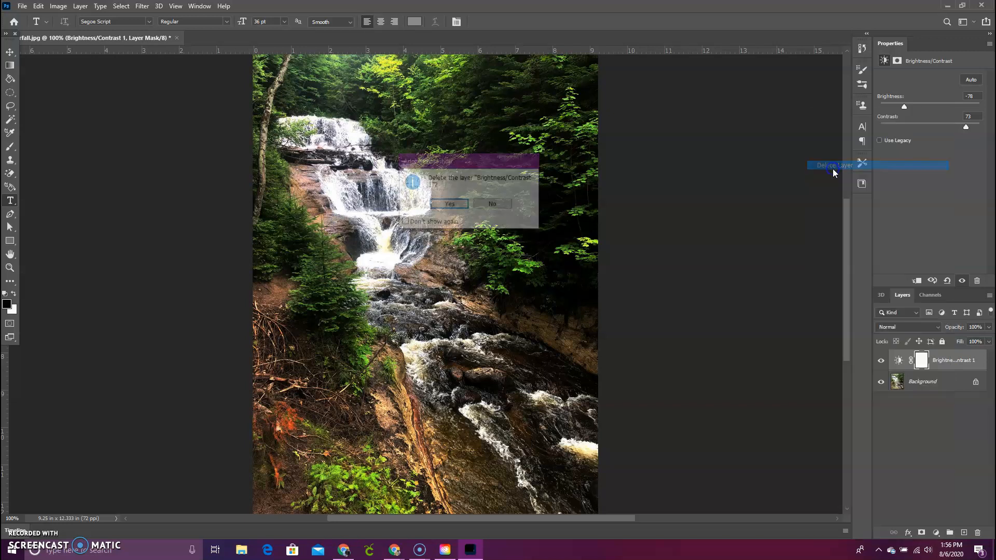
left_click(450, 206)
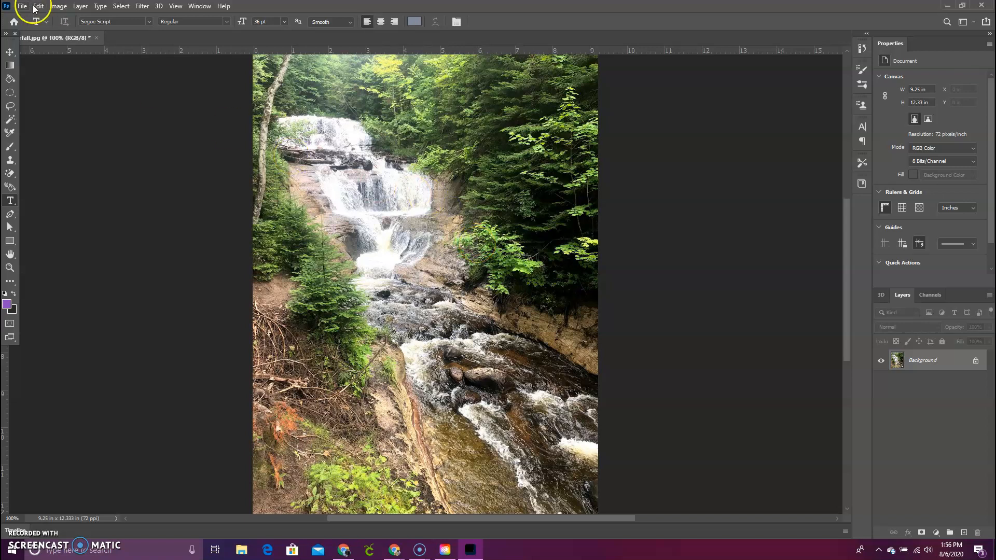
left_click(52, 7)
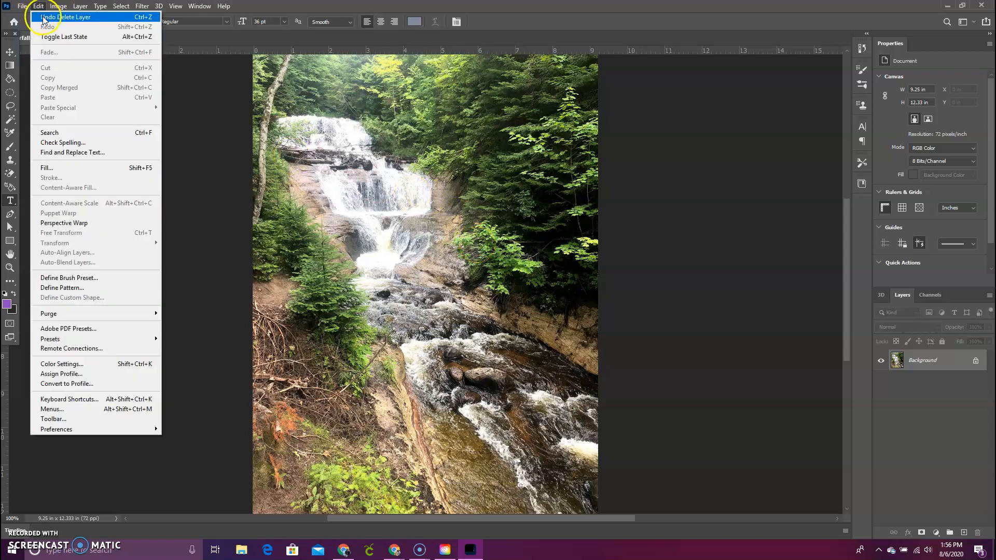
left_click(44, 18)
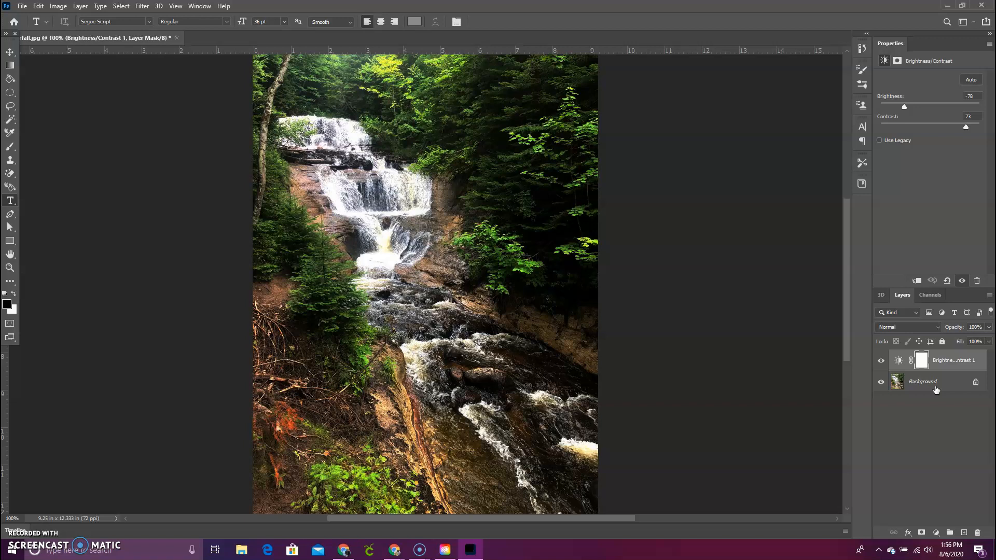
Add a Hue/Saturation adjustment layer above the Brightness/Contrast layer
left_click(936, 535)
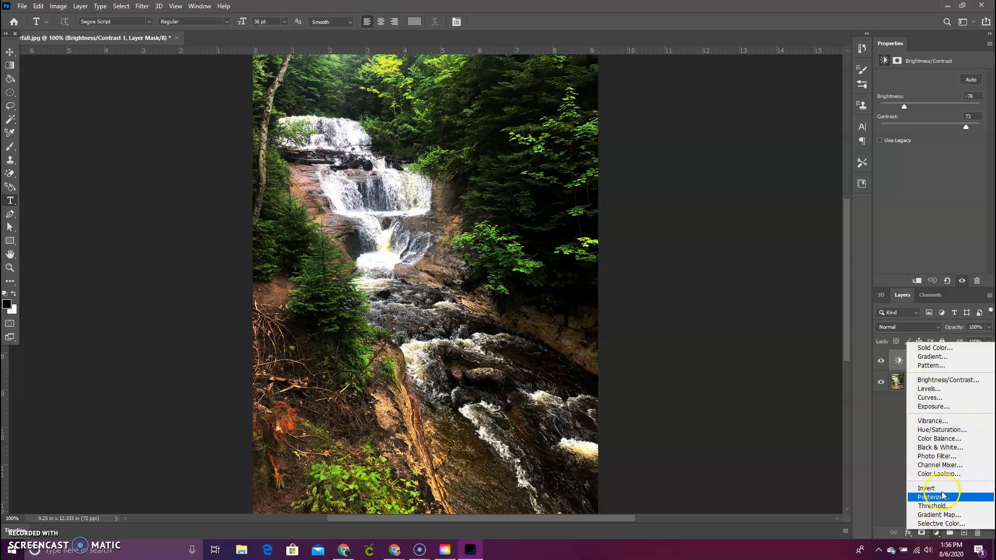
left_click(953, 431)
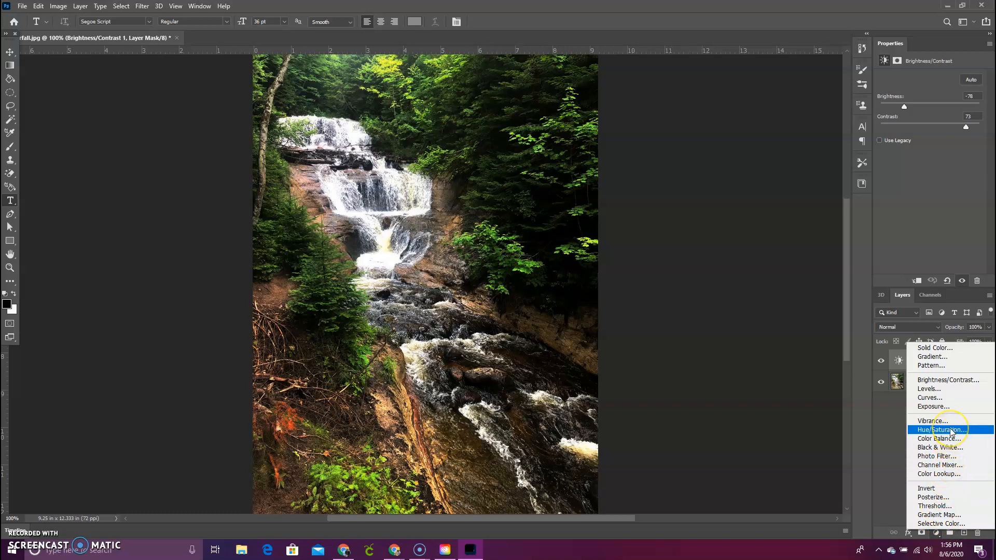
left_click(952, 430)
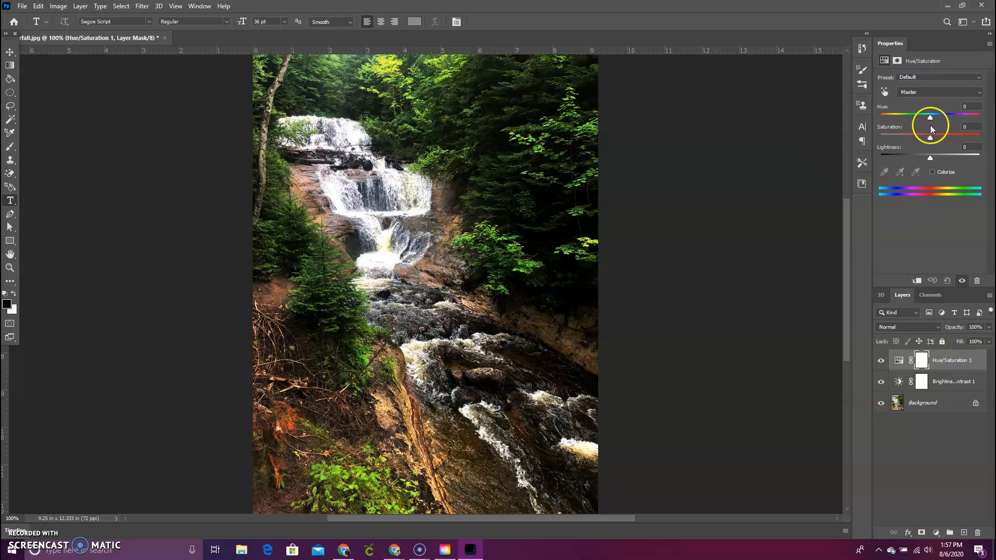
Try hue values of +75, +49, -49 and -180 on the Hue/Saturation layer, and return the hue to -2
left_click_drag(932, 117, 958, 120)
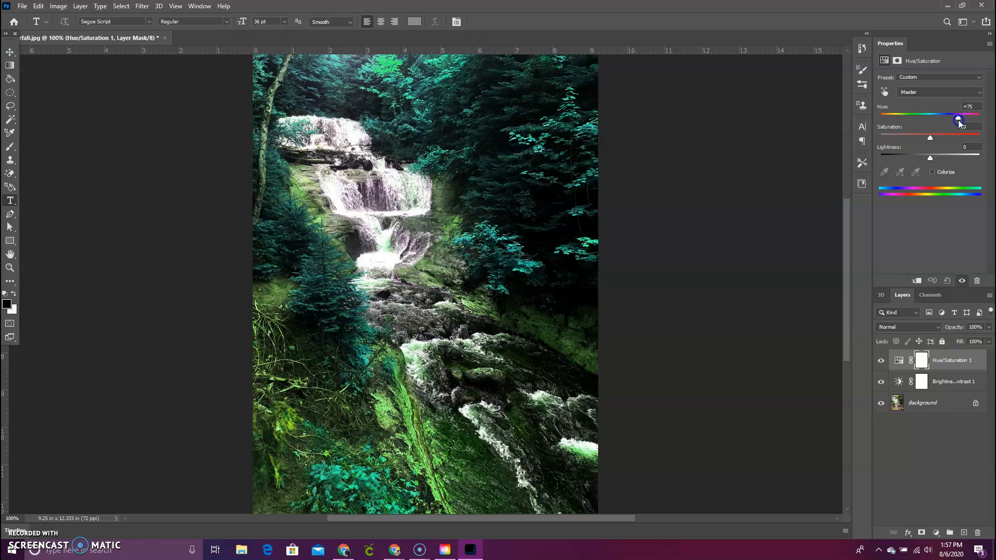
left_click_drag(958, 120, 954, 118)
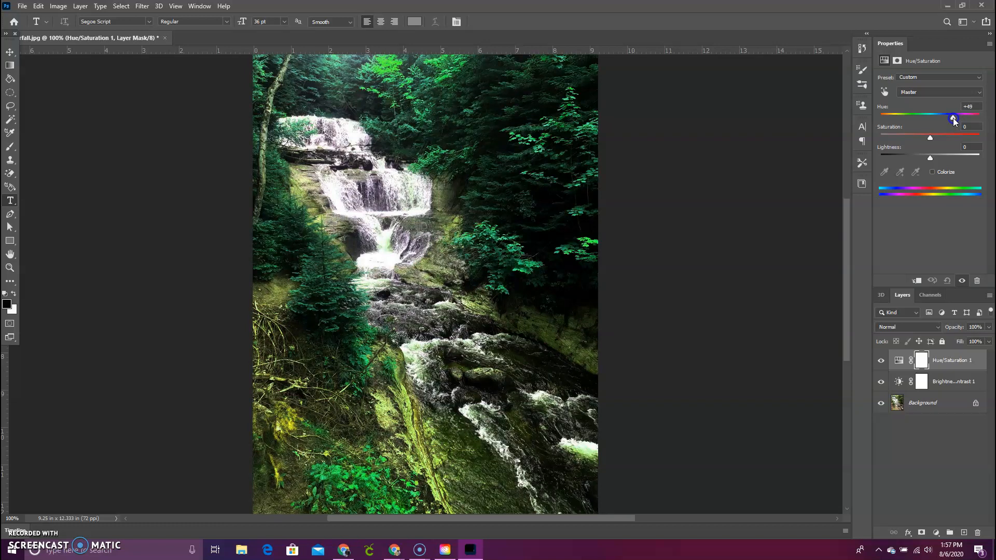
left_click_drag(954, 117, 908, 119)
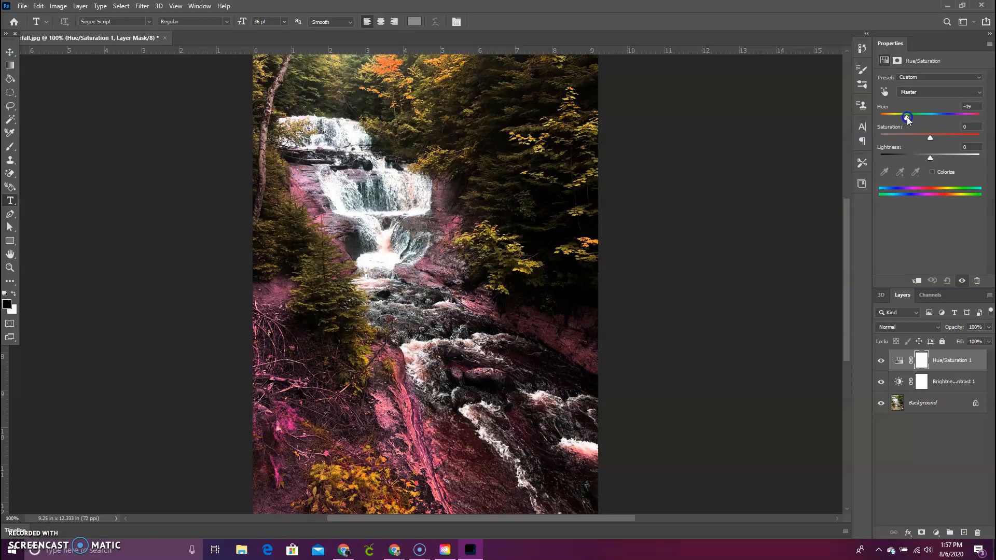
left_click_drag(909, 120, 884, 118)
left_click_drag(883, 121, 881, 118)
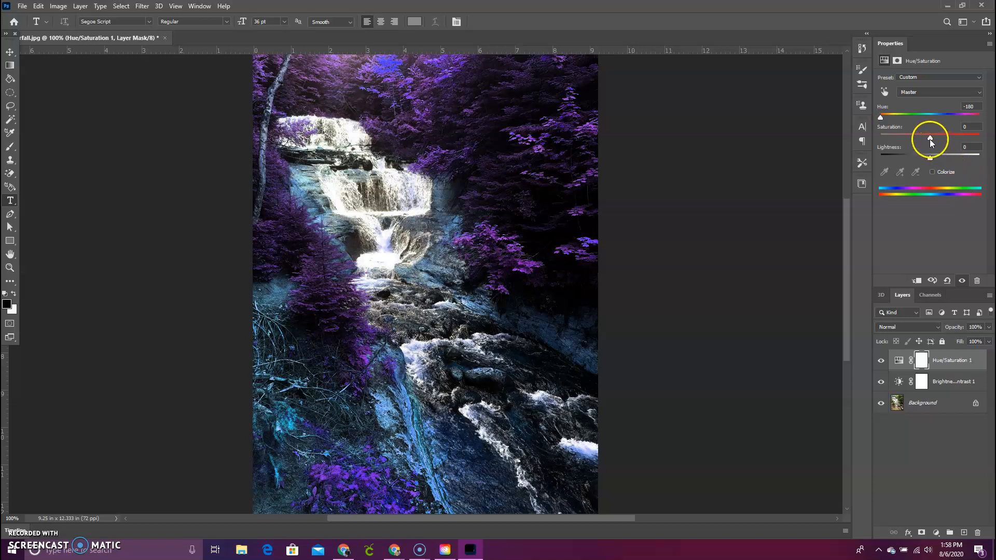
left_click_drag(881, 118, 929, 120)
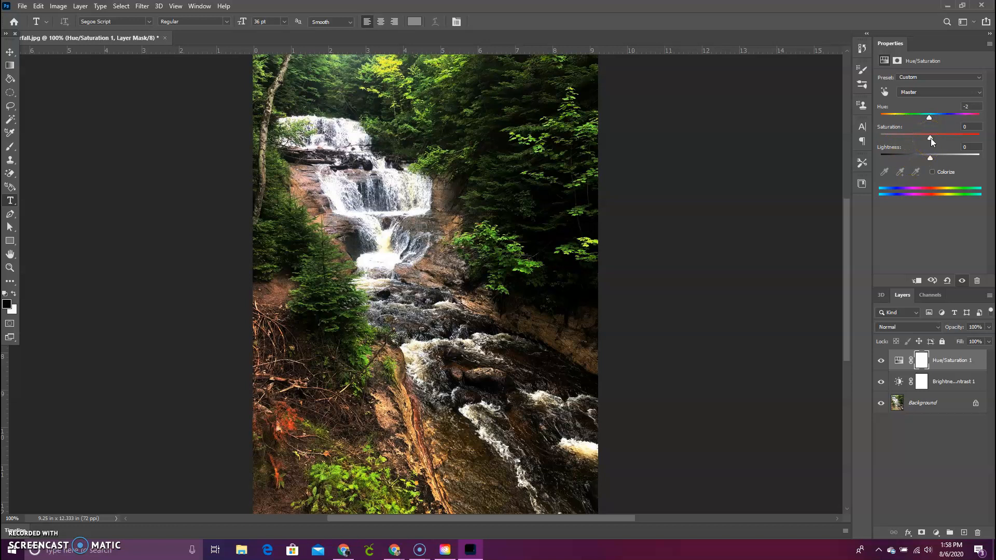
Set the Hue/Saturation layer to hue -172, saturation -1 and lightness -10 for purple foliage
mouse_move(931, 138)
left_mouse_down()
mouse_move(983, 143)
mouse_move(877, 141)
mouse_move(931, 137)
left_mouse_up()
mouse_move(931, 160)
left_mouse_down()
mouse_move(987, 167)
mouse_move(894, 170)
mouse_move(931, 164)
left_mouse_up()
left_click_drag(929, 119, 882, 117)
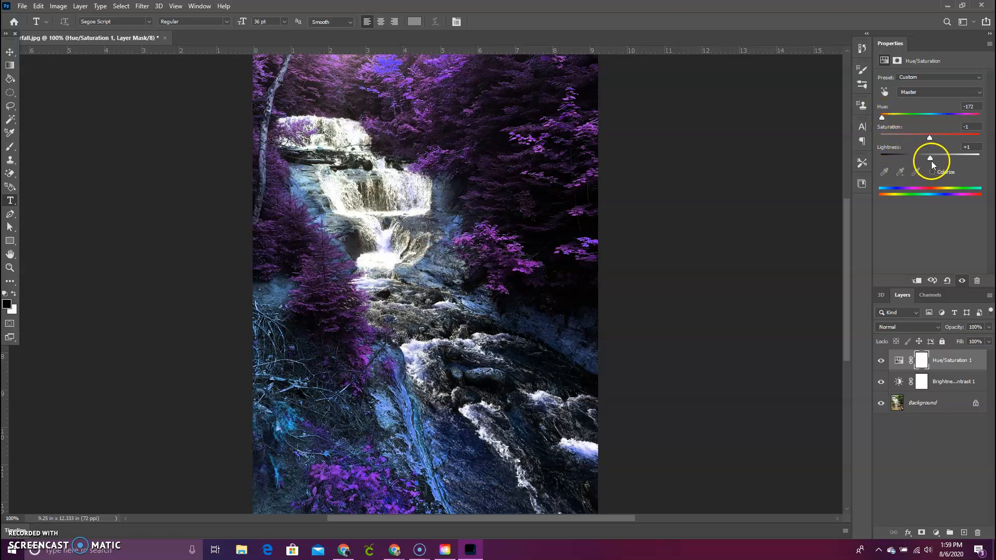
mouse_move(932, 161)
left_mouse_down()
mouse_move(950, 168)
mouse_move(926, 173)
left_mouse_up()
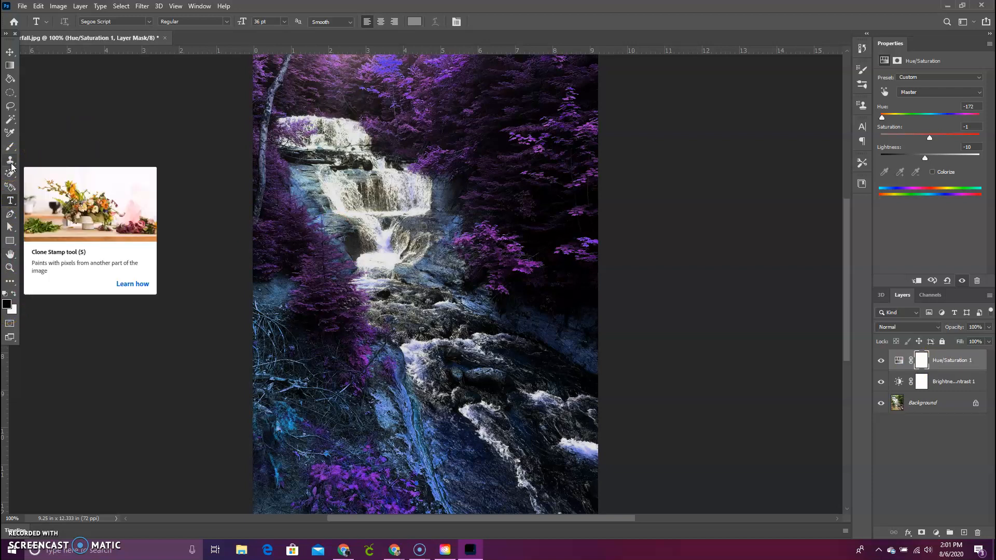
Activate the Brush tool and set a soft round brush with a size of 94 px
left_click(43, 105)
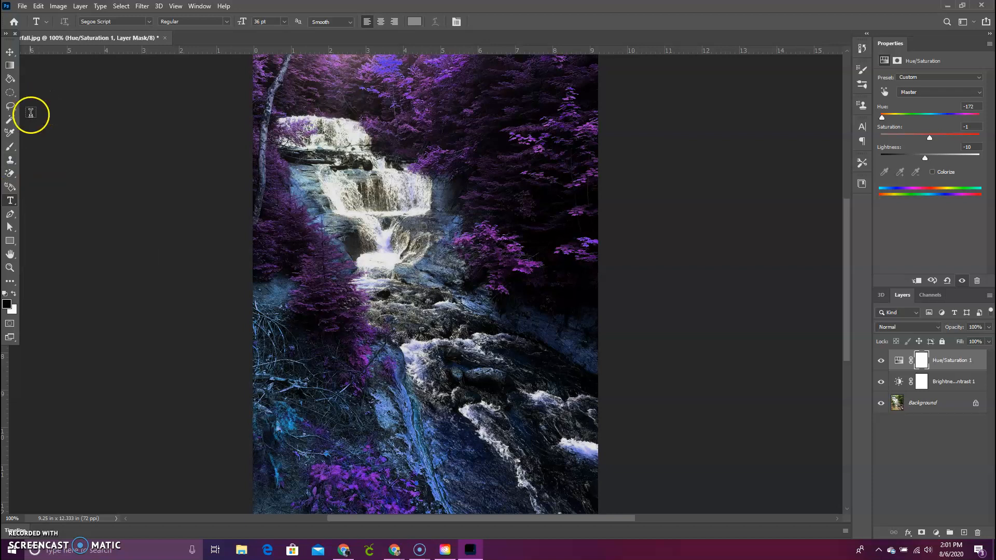
left_click(11, 149)
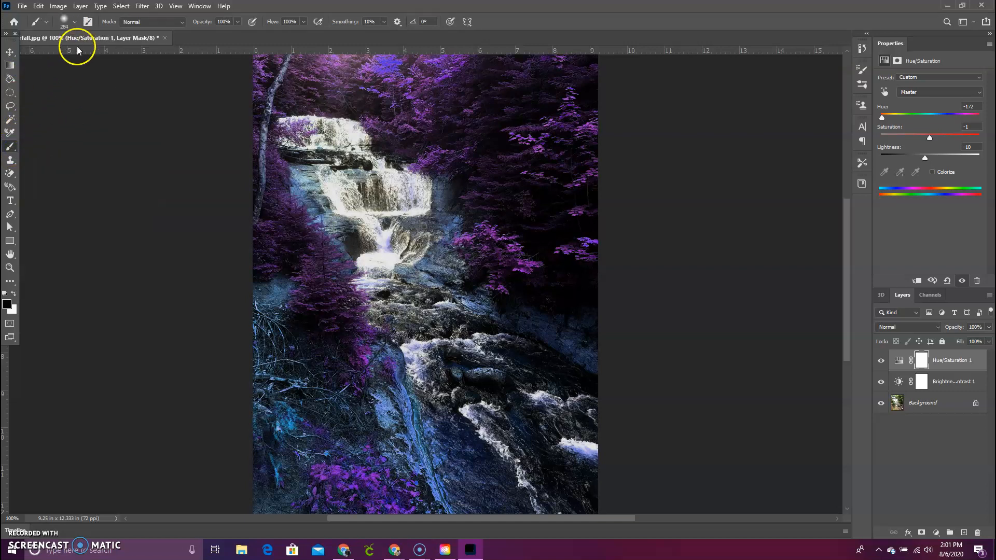
left_click(39, 22)
left_click(39, 22)
left_click(70, 23)
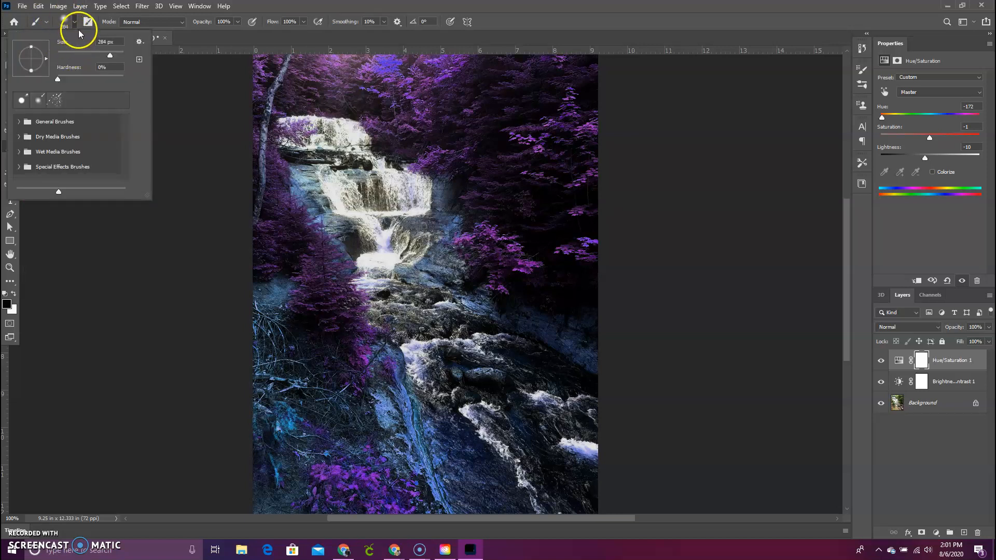
left_click(76, 22)
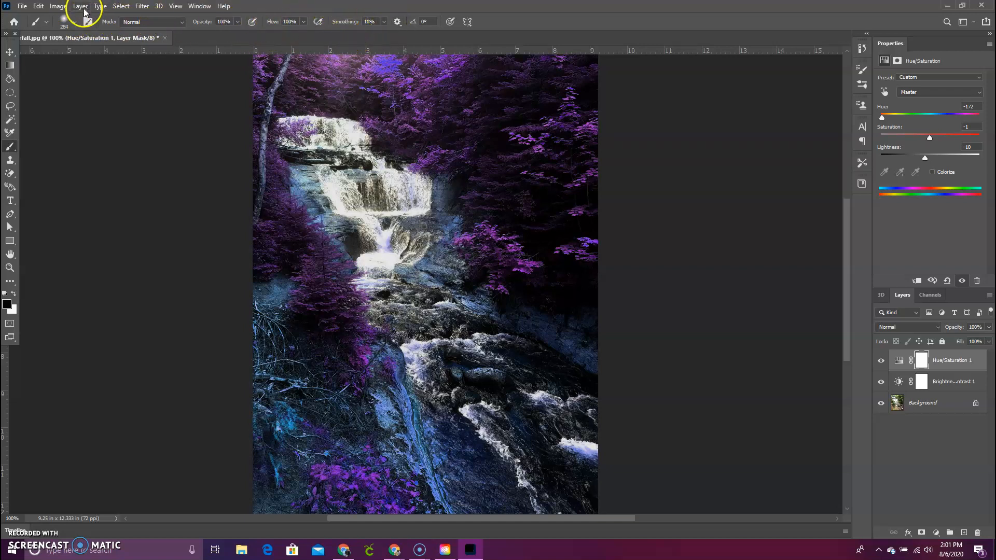
left_click(64, 23)
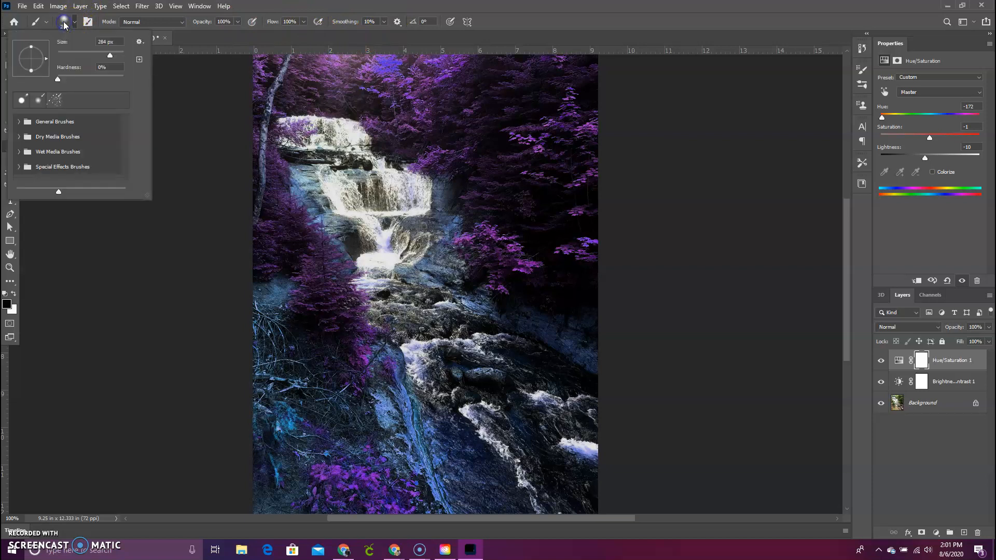
left_click(72, 23)
left_click(75, 24)
left_click_drag(98, 58, 98, 57)
left_click(75, 23)
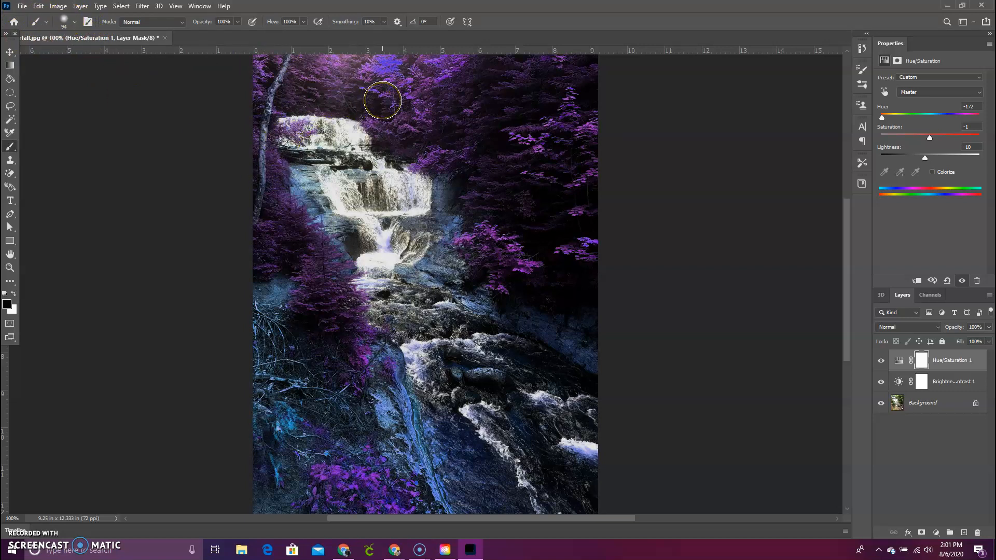
Paint black on the Hue/Saturation mask over the foliage above the waterfall and along the image's upper edge to restore its green
mouse_move(389, 120)
left_mouse_down()
mouse_move(362, 91)
mouse_move(399, 89)
left_mouse_up()
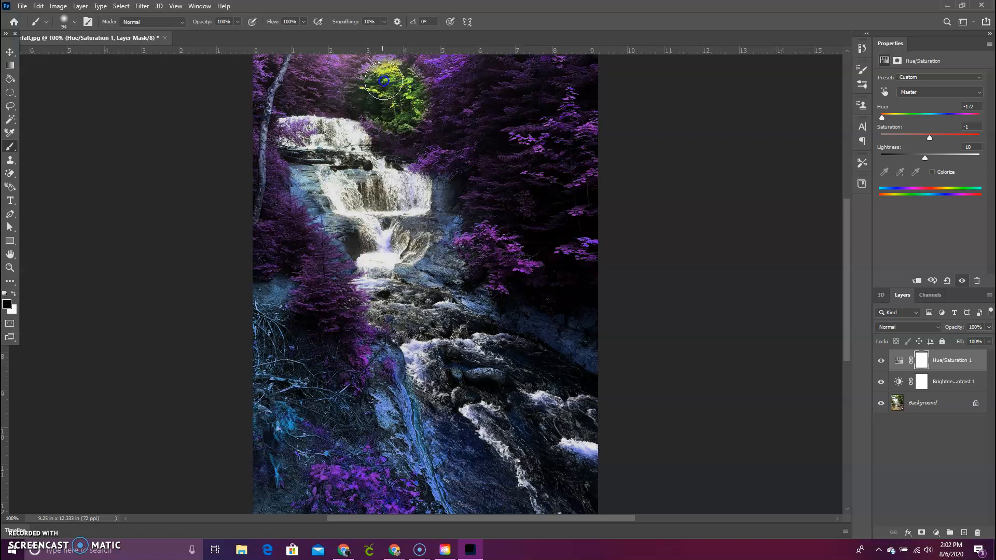
mouse_move(387, 66)
left_mouse_down()
mouse_move(440, 61)
mouse_move(452, 50)
mouse_move(419, 68)
left_mouse_up()
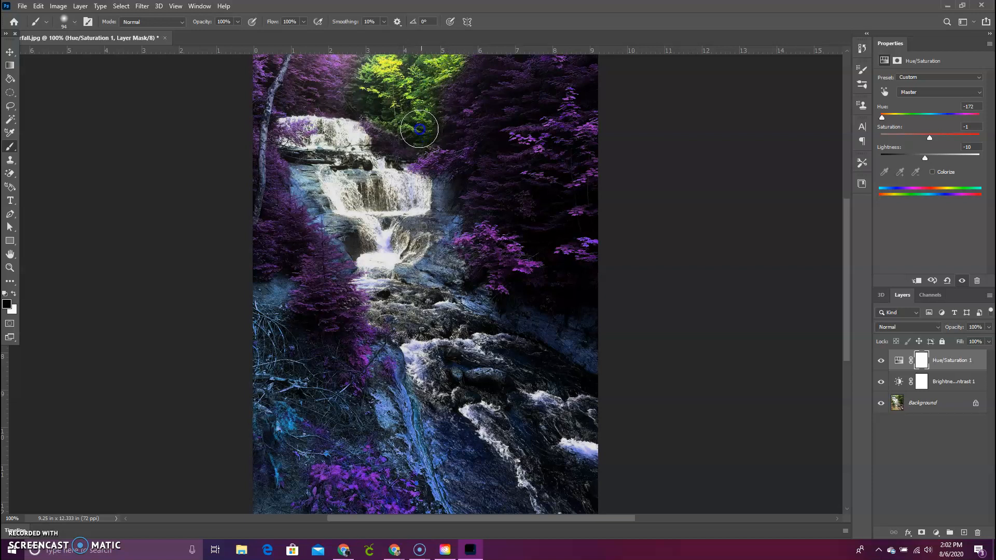
mouse_move(411, 122)
left_mouse_down()
mouse_move(419, 79)
mouse_move(377, 66)
mouse_move(408, 84)
left_mouse_up()
mouse_move(416, 81)
left_mouse_down()
mouse_move(459, 58)
mouse_move(494, 55)
mouse_move(449, 79)
mouse_move(534, 54)
mouse_move(593, 57)
mouse_move(605, 42)
left_mouse_up()
Paint black on the mask over the rock beside the lower stream and undo that stroke
left_click_drag(388, 365, 412, 459)
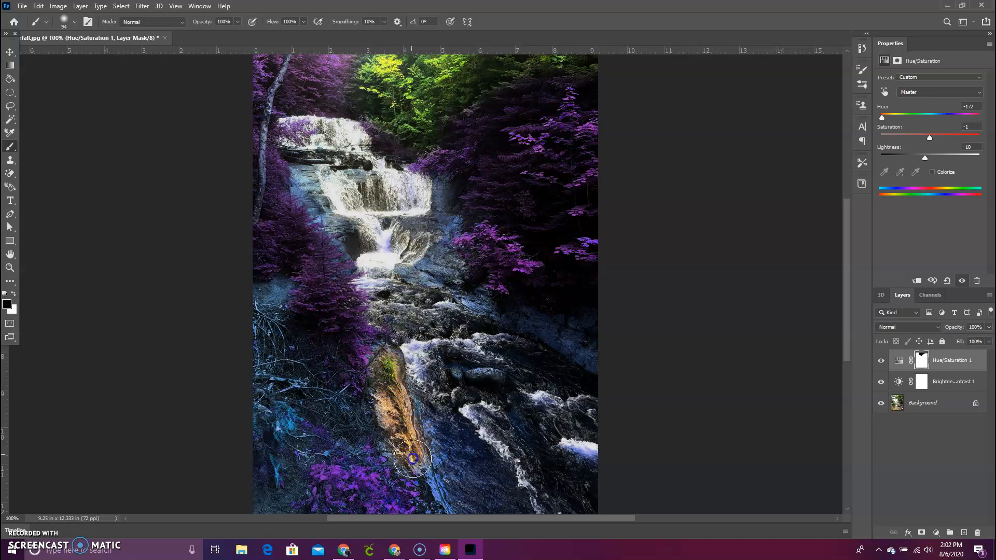
left_click(40, 9)
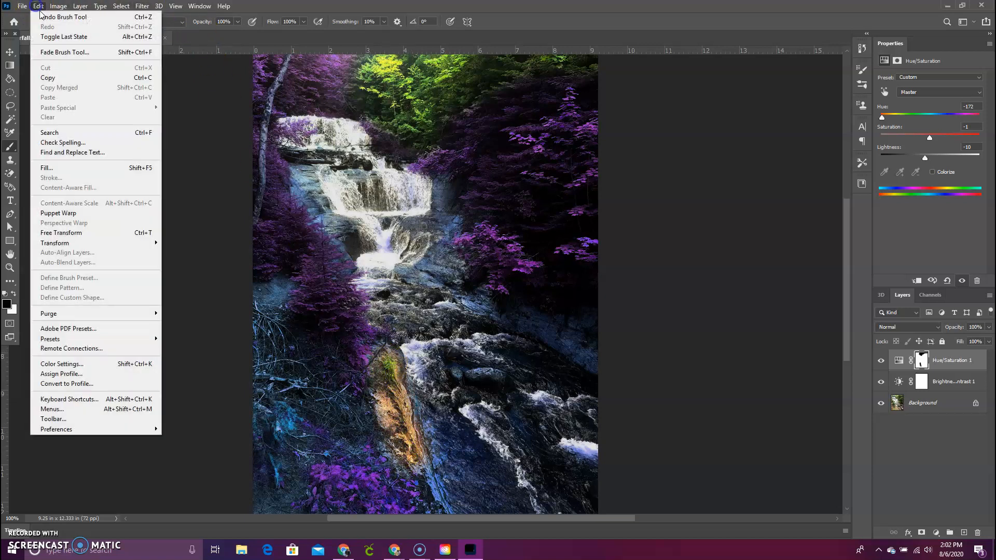
left_click(46, 17)
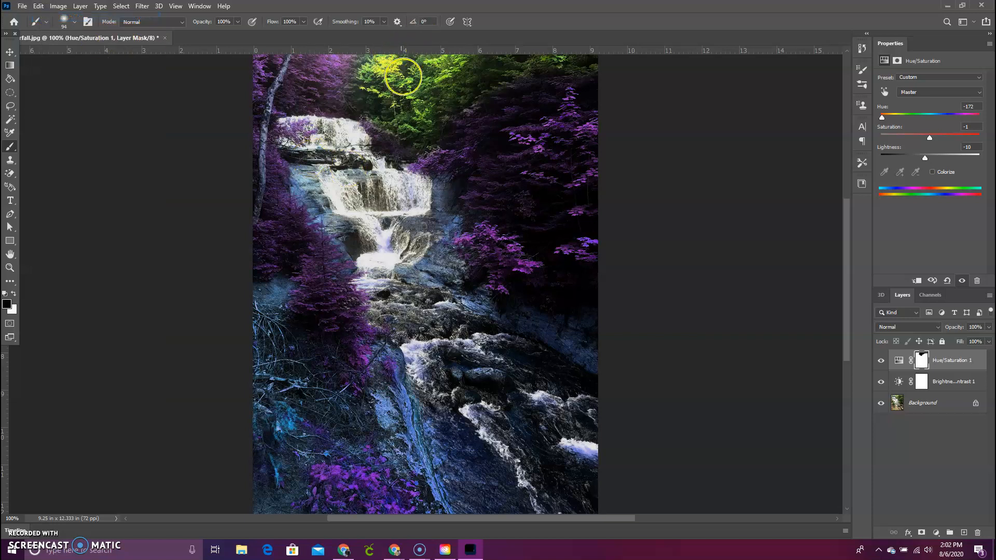
Paint black on the mask over the thin tree trunk, the leaves at the image's right edge and the rocks left of the waterfall
mouse_move(262, 195)
left_mouse_down()
mouse_move(250, 196)
mouse_move(244, 103)
mouse_move(272, 61)
mouse_move(298, 47)
left_mouse_up()
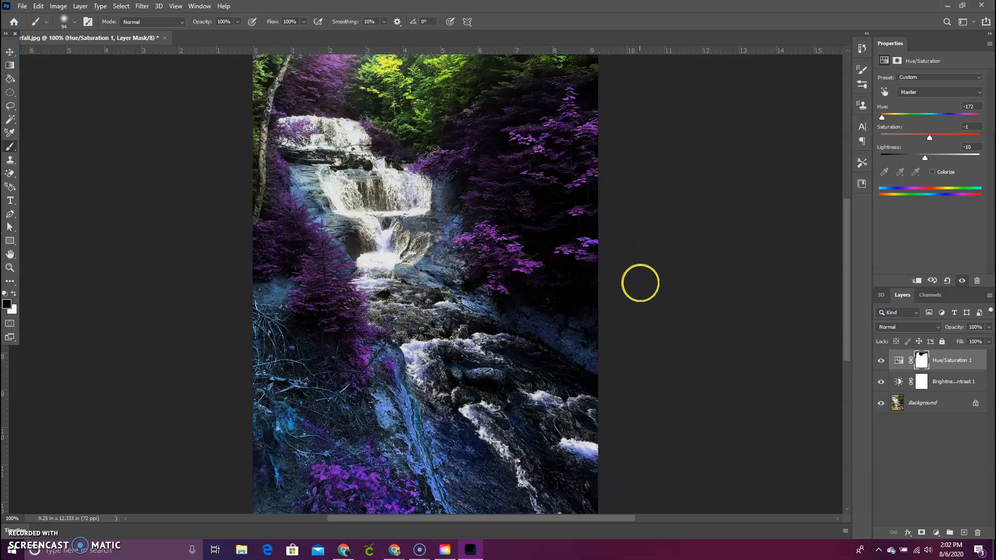
mouse_move(574, 238)
left_mouse_down()
mouse_move(592, 252)
mouse_move(594, 237)
mouse_move(571, 244)
mouse_move(594, 216)
left_mouse_up()
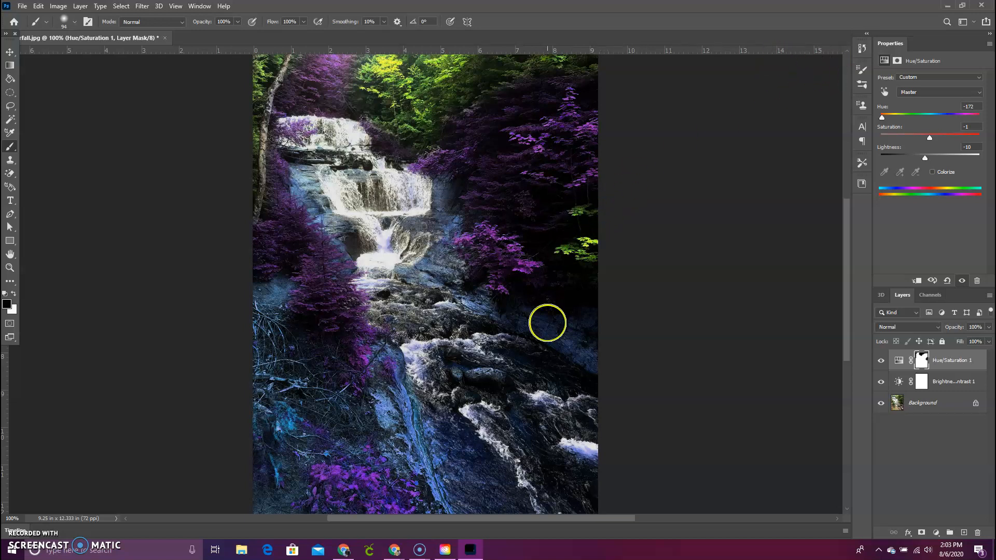
mouse_move(335, 193)
left_mouse_down()
mouse_move(313, 178)
mouse_move(335, 193)
mouse_move(350, 265)
mouse_move(312, 205)
mouse_move(309, 177)
mouse_move(298, 184)
left_mouse_up()
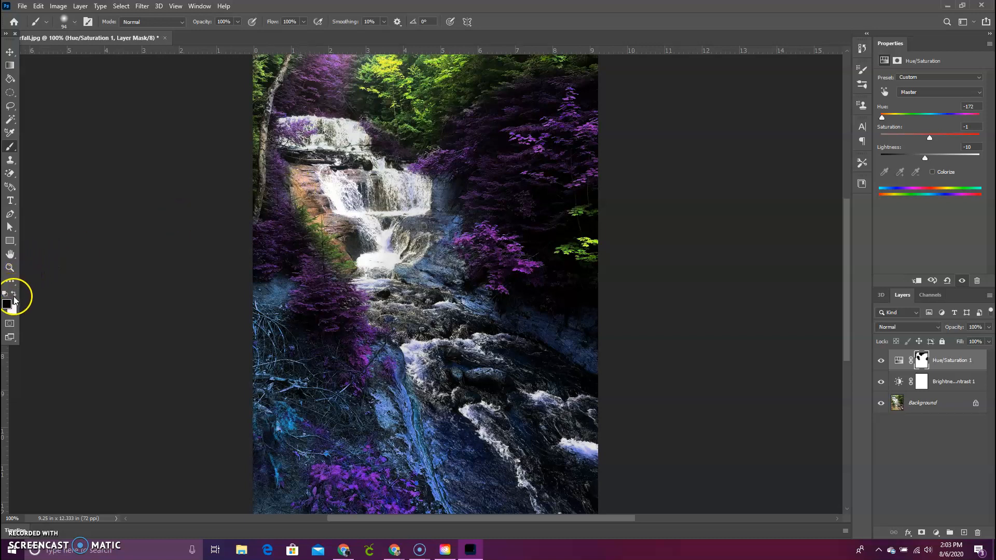
Swap the brush color to white and repaint the effect over the rocks left of the waterfall, undoing the stroke that covers the tree trunk
left_click(14, 295)
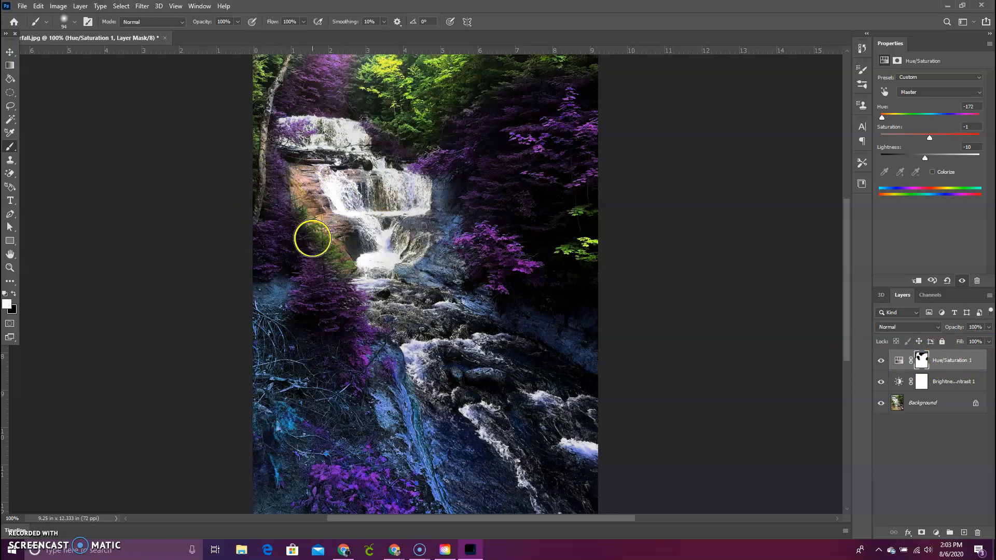
mouse_move(269, 222)
left_mouse_down()
mouse_move(300, 204)
mouse_move(315, 208)
mouse_move(309, 228)
mouse_move(292, 227)
mouse_move(324, 223)
mouse_move(340, 233)
mouse_move(322, 248)
mouse_move(329, 270)
mouse_move(332, 256)
mouse_move(363, 279)
mouse_move(343, 240)
mouse_move(297, 225)
mouse_move(292, 204)
mouse_move(308, 163)
mouse_move(260, 132)
mouse_move(256, 69)
left_mouse_up()
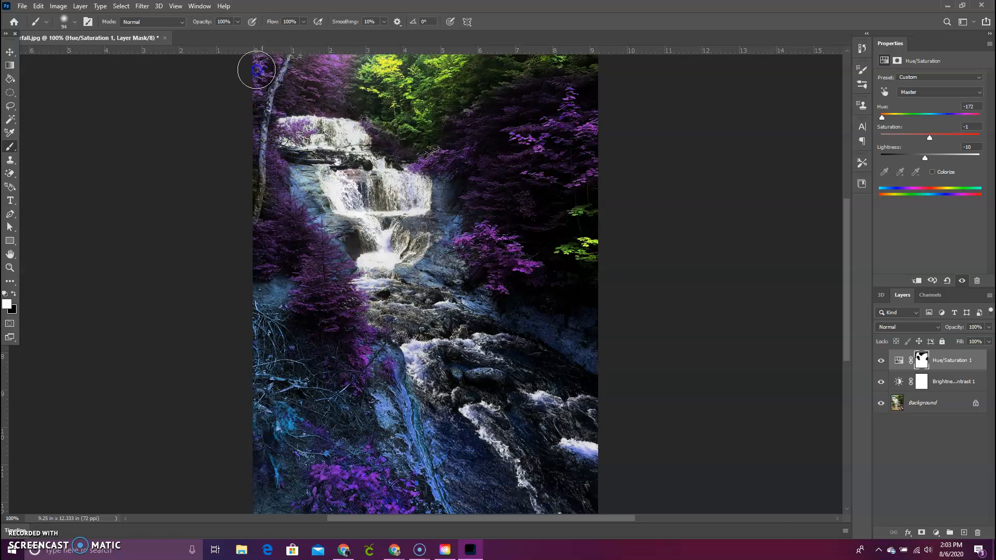
left_click(38, 6)
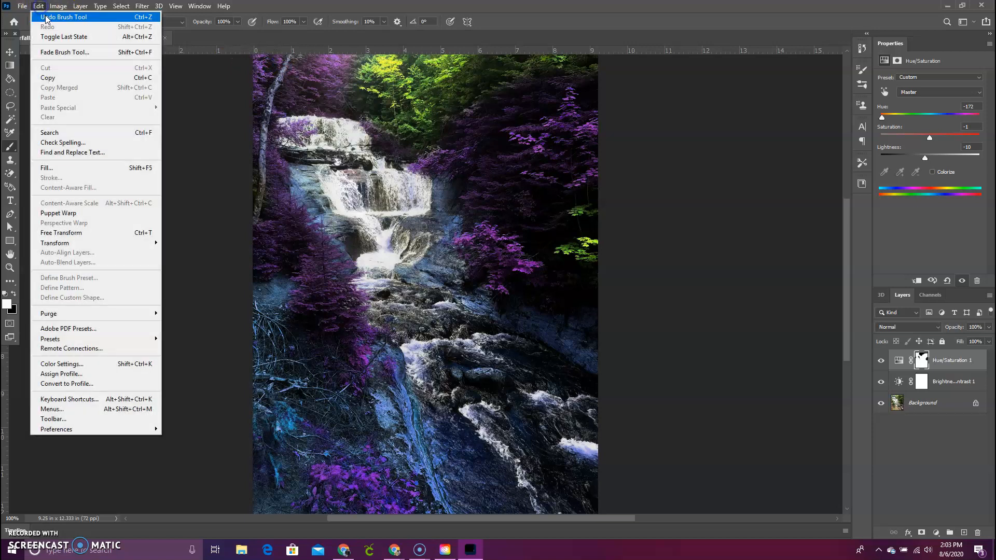
left_click(54, 17)
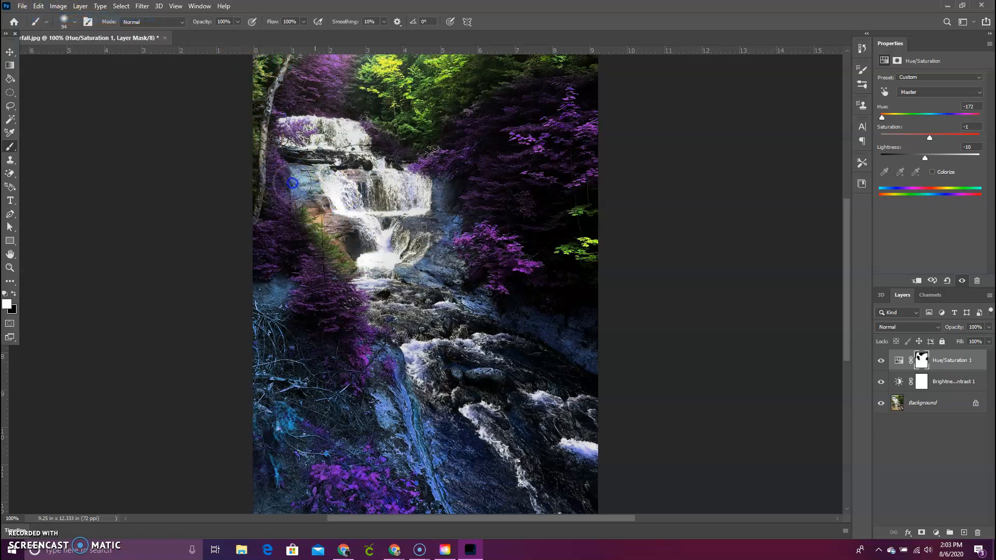
mouse_move(305, 198)
left_mouse_down()
mouse_move(351, 289)
mouse_move(339, 307)
left_mouse_up()
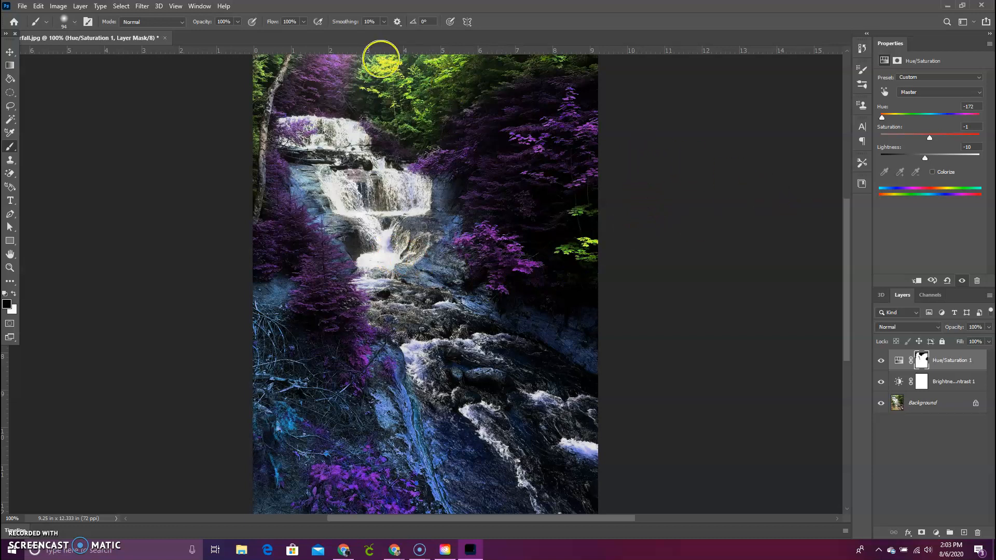
Paint black on the mask over the image's upper-right trees and, with 0% brush hardness, over the foliage beside the thin trunk
mouse_move(491, 88)
left_mouse_down()
mouse_move(454, 114)
mouse_move(486, 93)
mouse_move(542, 79)
left_mouse_up()
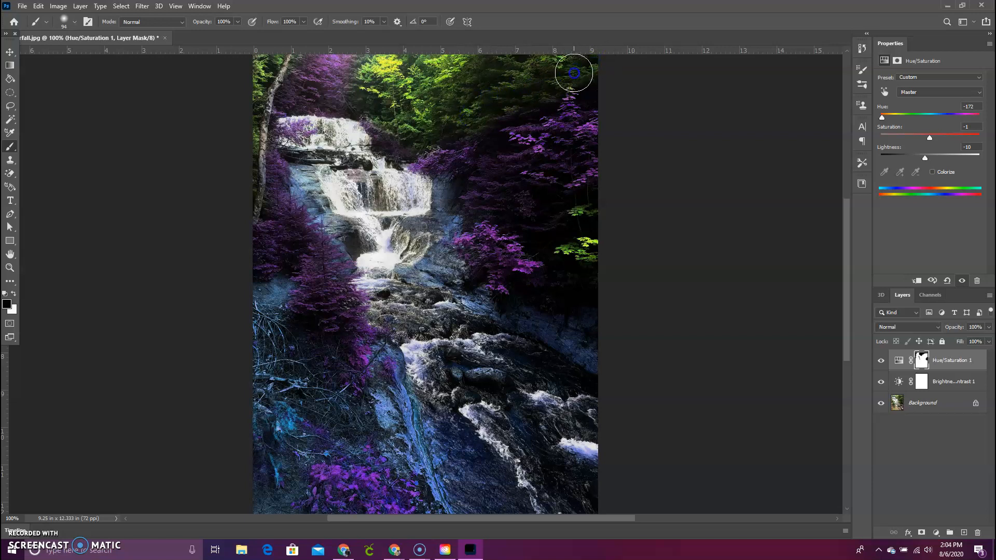
mouse_move(459, 72)
left_mouse_down()
mouse_move(398, 59)
mouse_move(383, 69)
mouse_move(406, 64)
left_mouse_up()
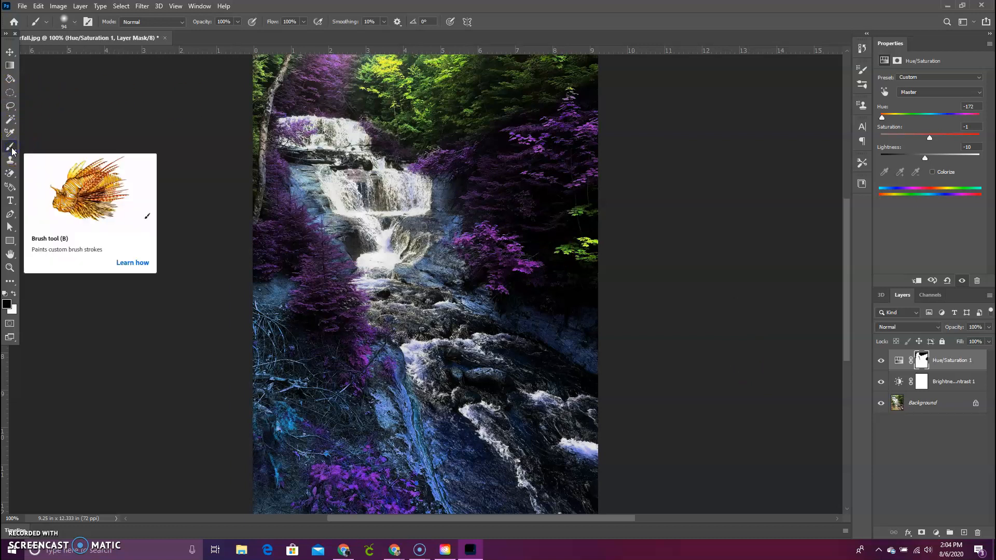
left_click(64, 21)
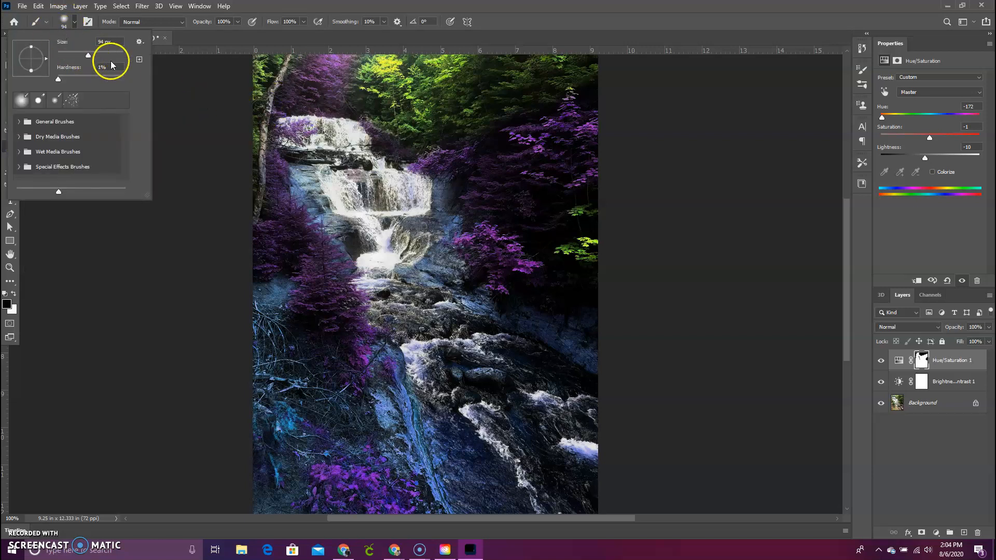
mouse_move(60, 82)
left_mouse_down()
mouse_move(104, 82)
mouse_move(74, 79)
left_mouse_up()
left_click(312, 71)
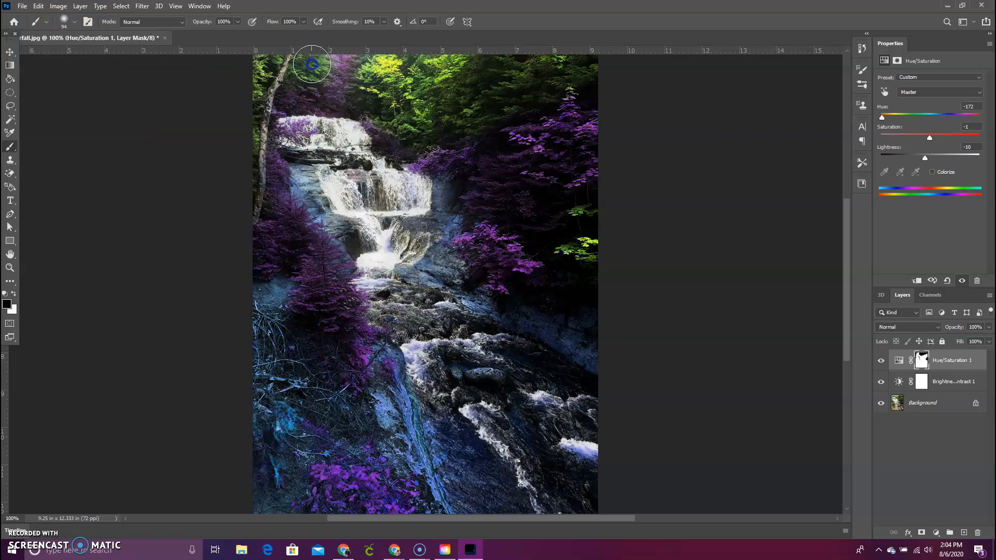
Set the brush hardness to 100% and paint hard-edged strokes on the mask over the trees and rocks right of the waterfall
left_click(69, 22)
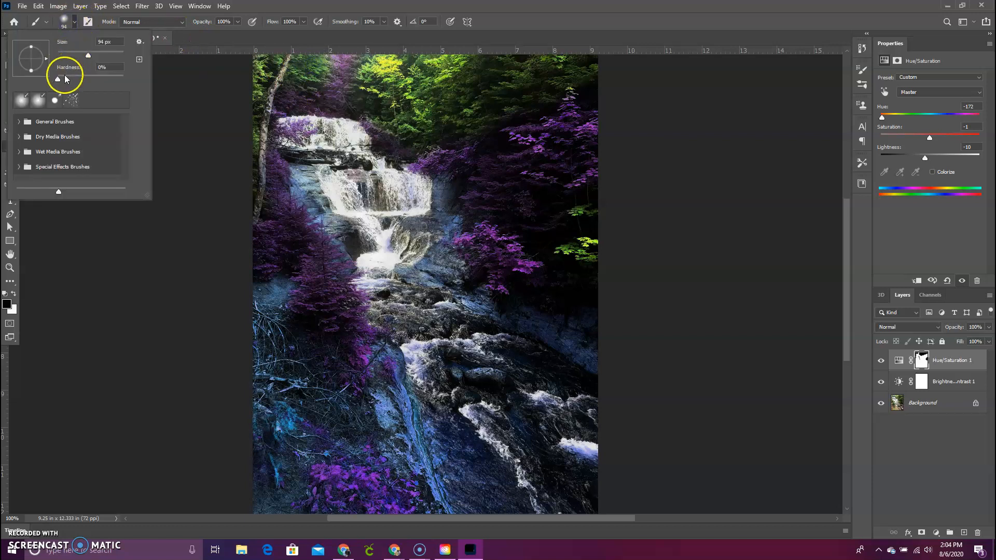
left_click_drag(104, 82, 127, 83)
mouse_move(441, 126)
left_mouse_down()
mouse_move(474, 152)
mouse_move(479, 182)
mouse_move(445, 206)
mouse_move(422, 256)
mouse_move(422, 392)
mouse_move(447, 451)
left_mouse_up()
Dab separate hard-edged black spots on the mask over the bushes and rocks along the stream's left bank
left_click(368, 470)
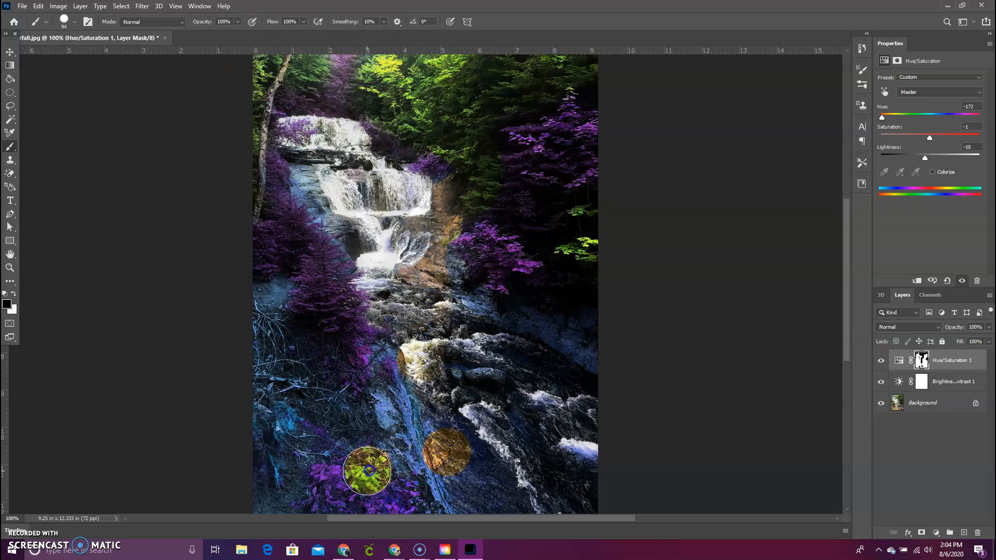
left_click(370, 403)
left_click(307, 421)
left_click(313, 354)
left_click(366, 331)
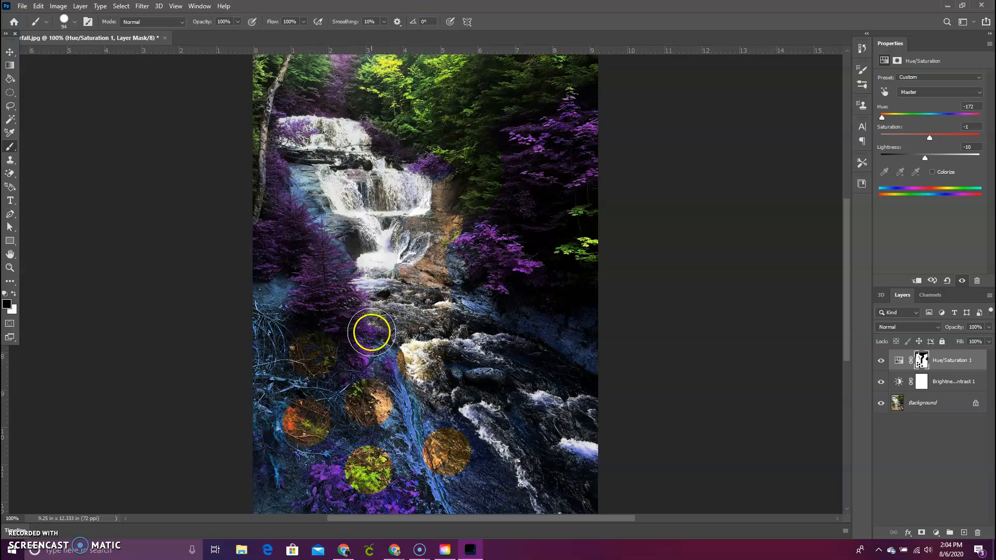
left_click(329, 284)
left_click(301, 230)
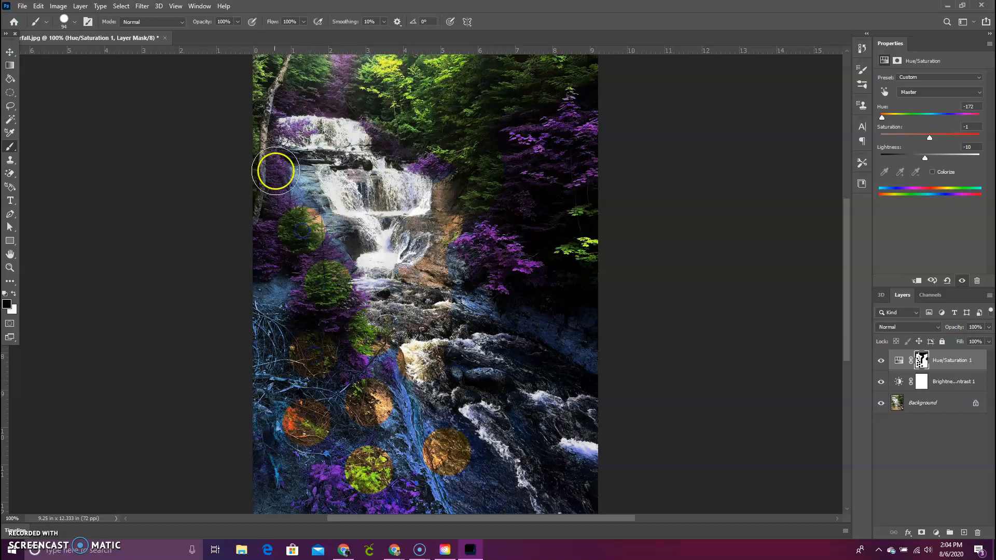
Set the brush hardness to 3% and dab soft black spots on the mask over the lower stream and its left bank
left_click(70, 23)
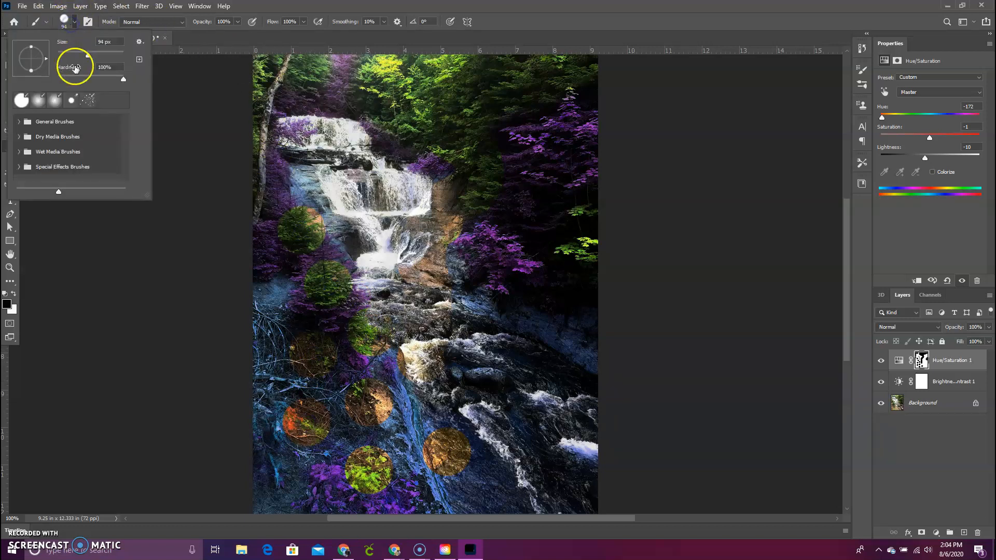
left_click_drag(124, 80, 62, 81)
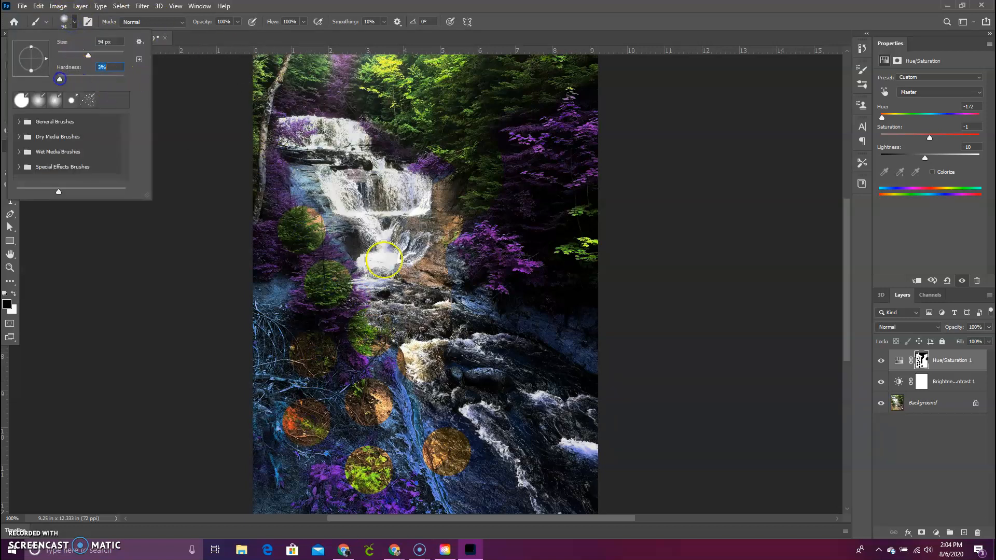
left_click(469, 370)
left_click(515, 374)
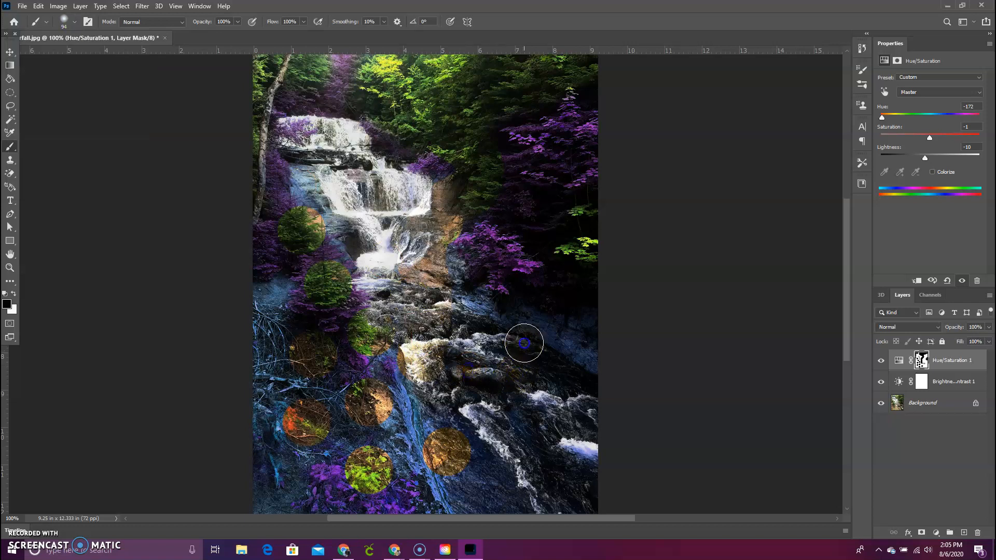
left_click(478, 316)
left_click(410, 409)
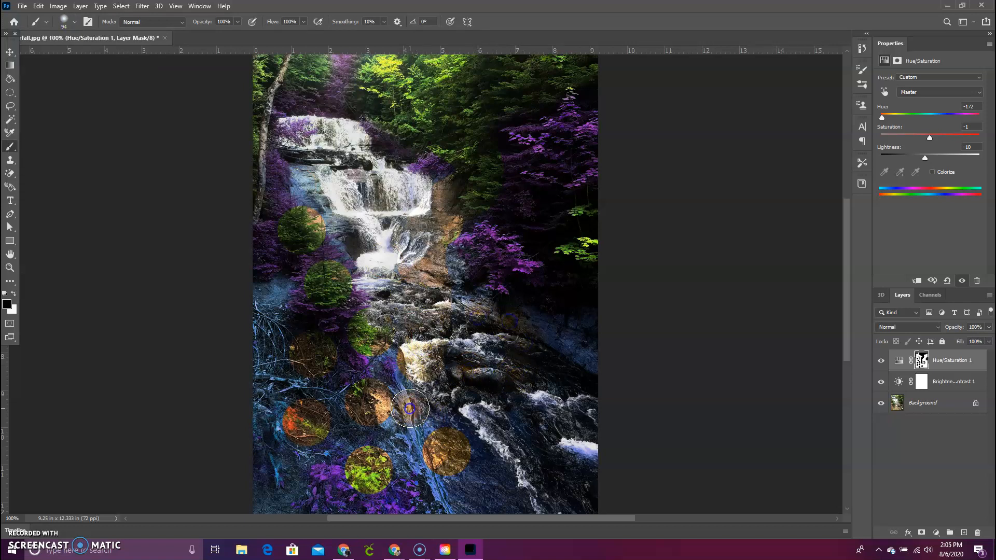
left_click(352, 367)
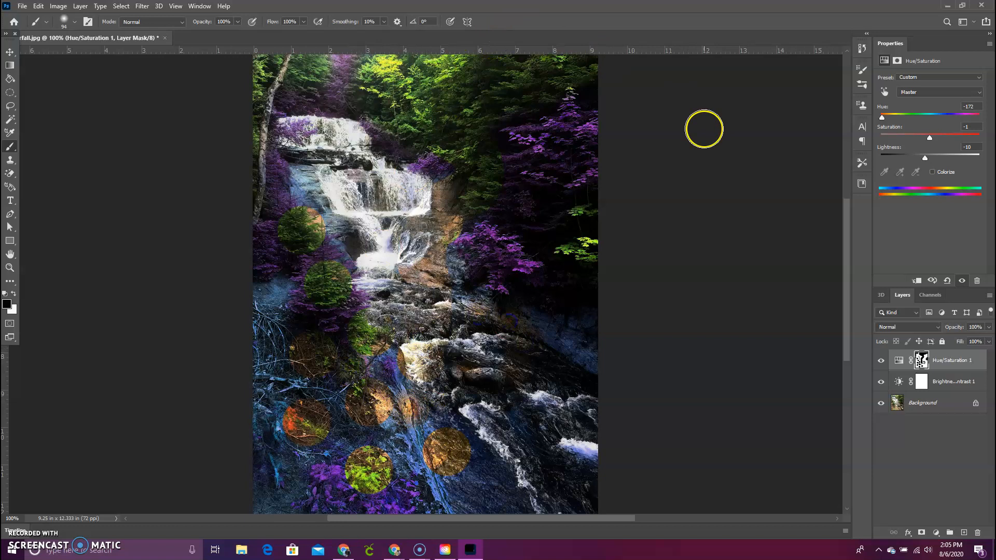
Undo the recent brush strokes on the Hue/Saturation mask, back through the dabs along the left bank and the strokes right of the waterfall
left_click(38, 6)
left_click(38, 6)
left_click(37, 6)
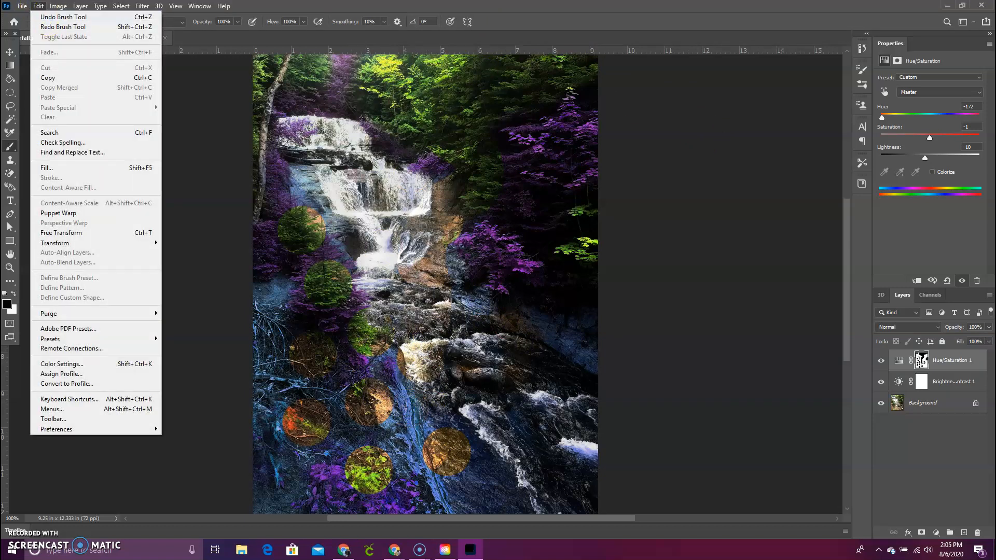
left_click(40, 7)
left_click(39, 7)
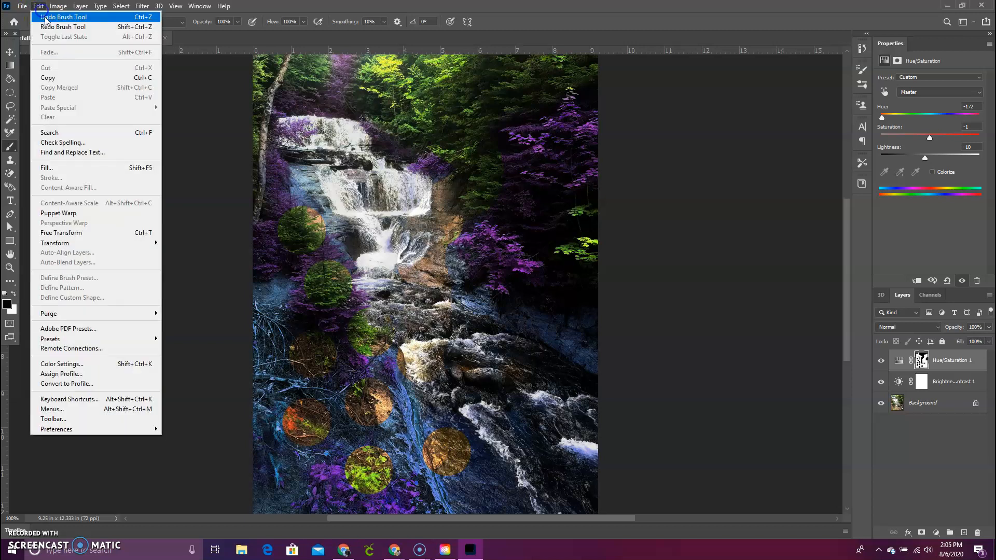
left_click(40, 8)
left_click(41, 8)
left_click(45, 19)
left_click(40, 8)
left_click(44, 18)
left_click(41, 8)
left_click(46, 18)
left_click(40, 7)
left_click(46, 18)
left_click(40, 8)
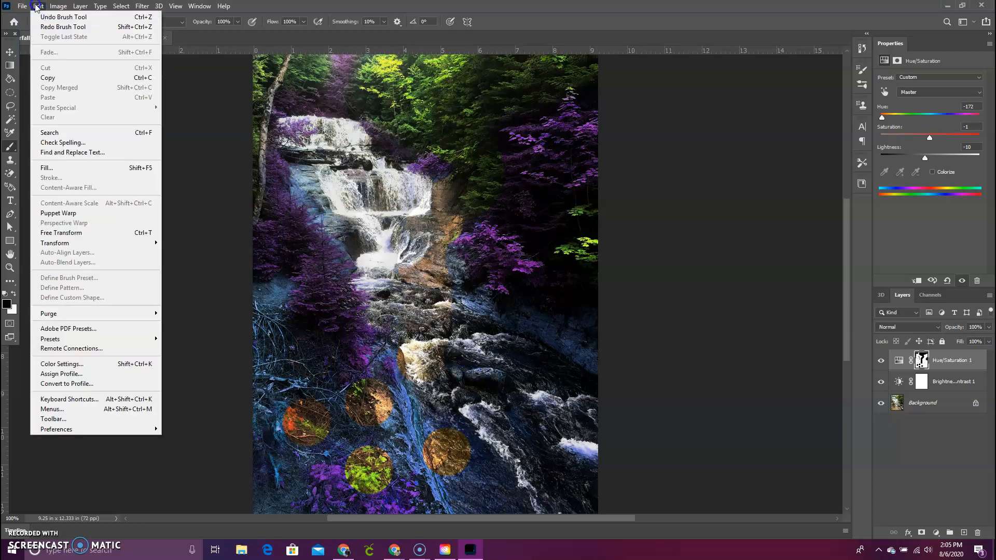
left_click(45, 18)
left_click(40, 7)
left_click(45, 19)
left_click(40, 7)
left_click(46, 18)
left_click(40, 8)
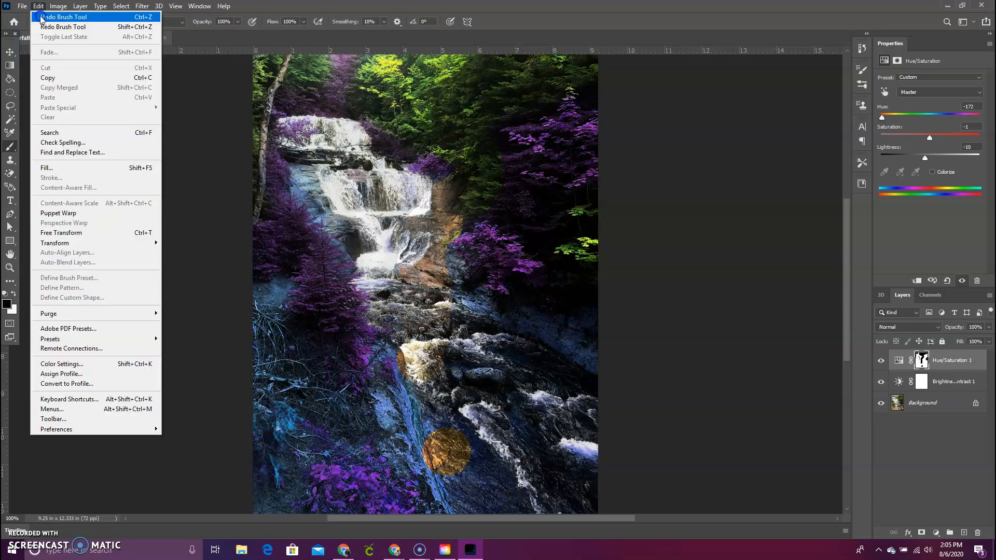
left_click(45, 18)
left_click(40, 7)
left_click(45, 16)
left_click(40, 7)
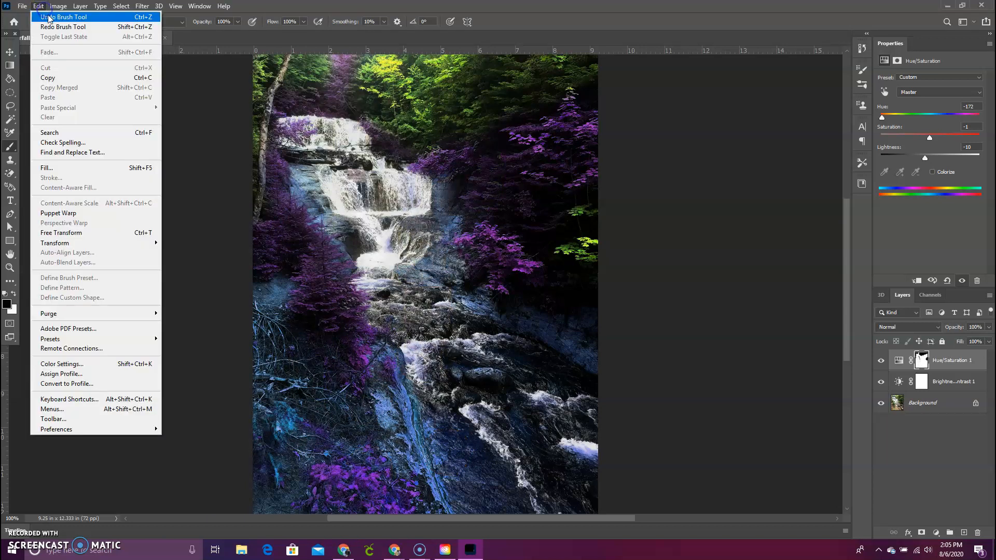
left_click(45, 18)
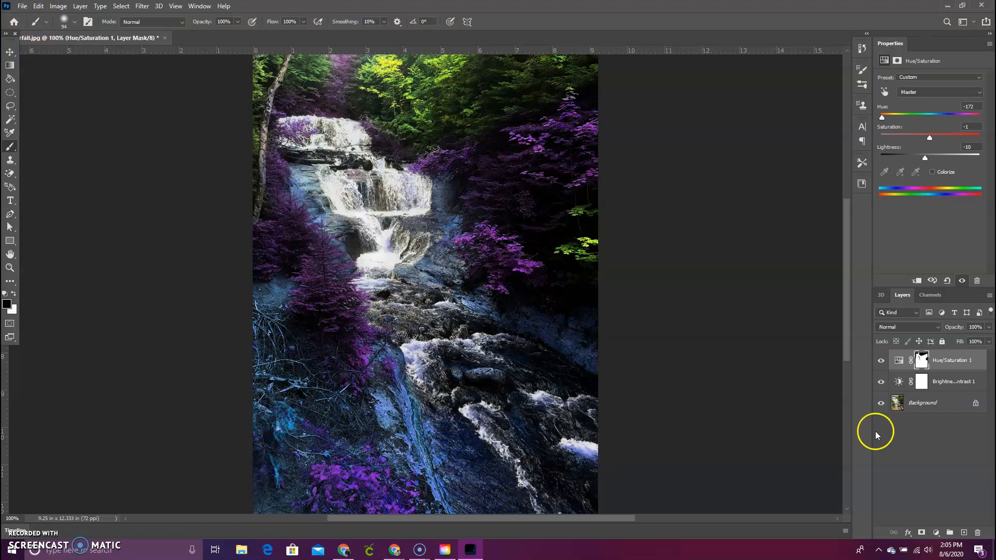
Start saving a copy of the document on the computer and browse to the Grade 7 folder inside Digital Art
left_click(22, 7)
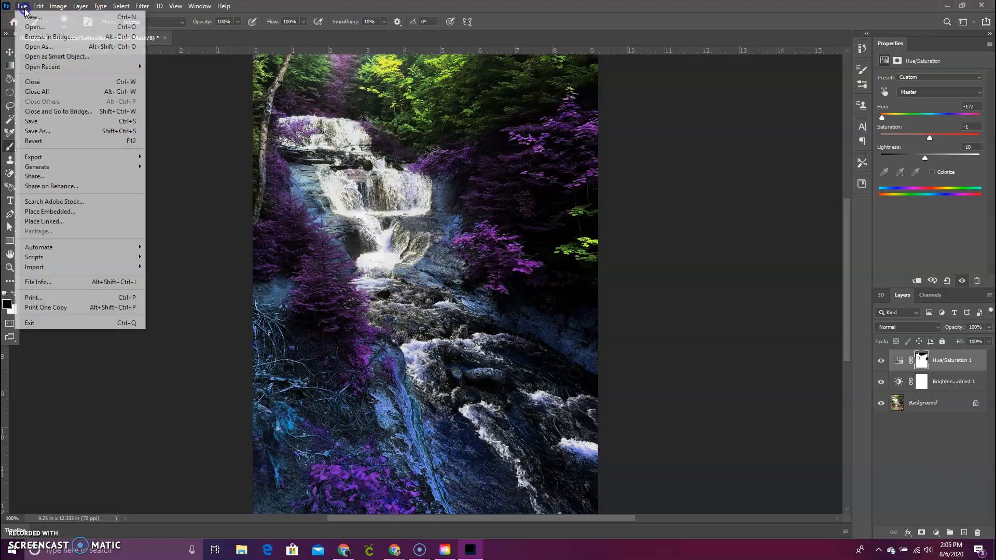
left_click(95, 134)
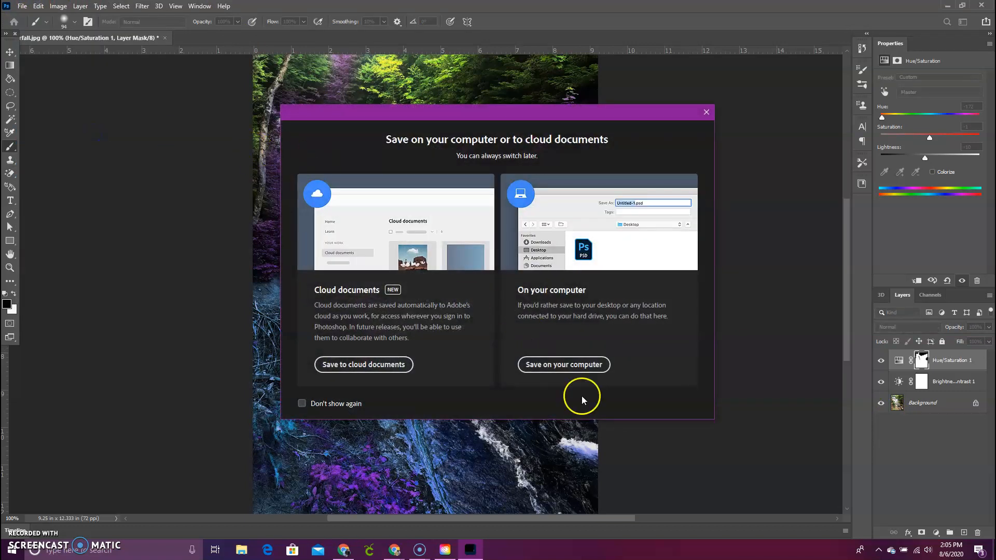
left_click(595, 365)
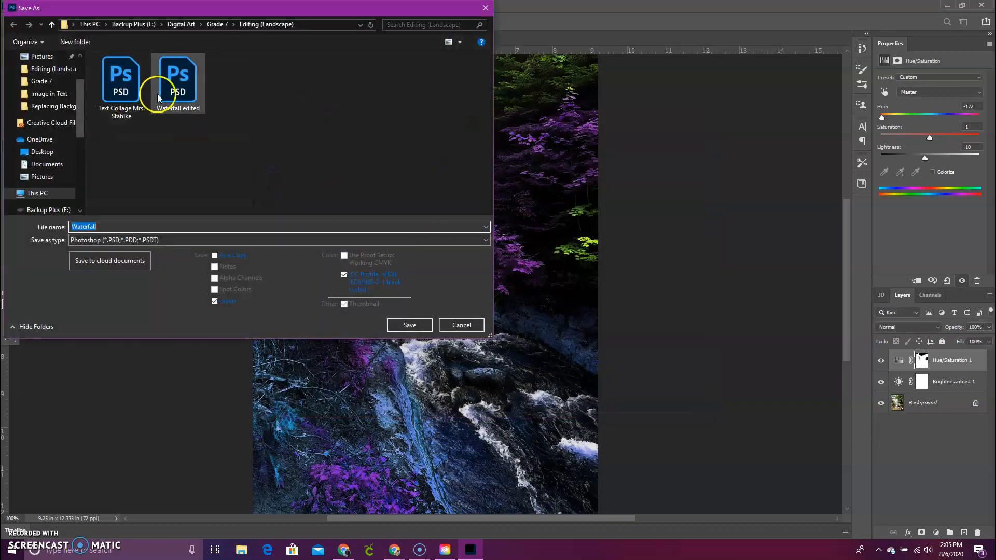
scroll(63, 139, "down", 3)
left_click(46, 164)
double_click(166, 83)
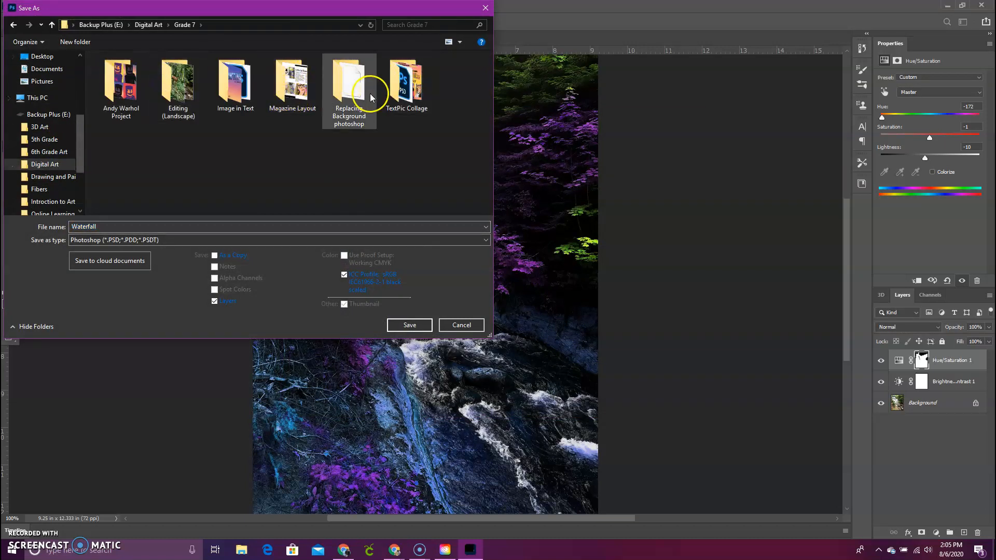
Create a new folder named "Editing Photos" inside the Grade 7 folder
right_click(299, 136)
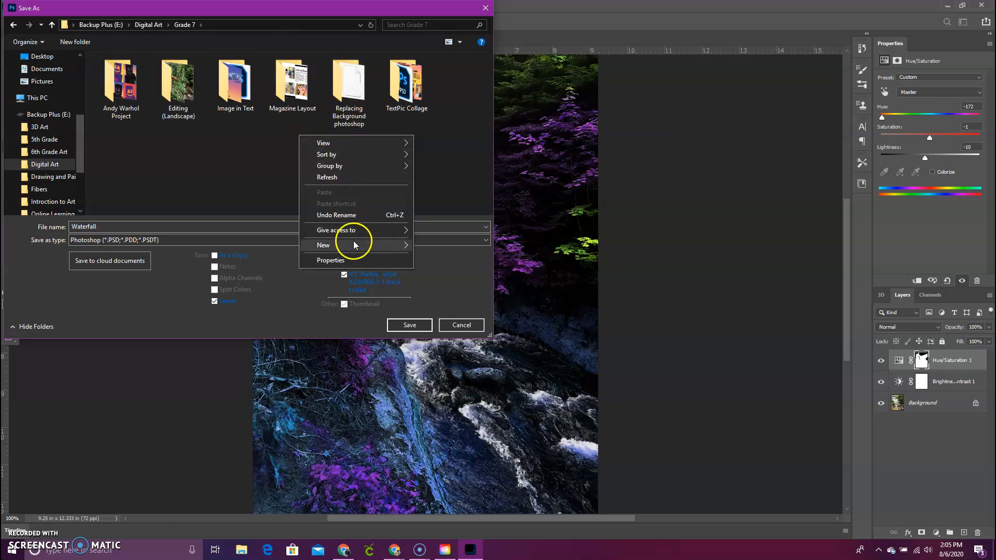
mouse_move(353, 244)
left_click(445, 248)
type("Editing Photos")
key("Return")
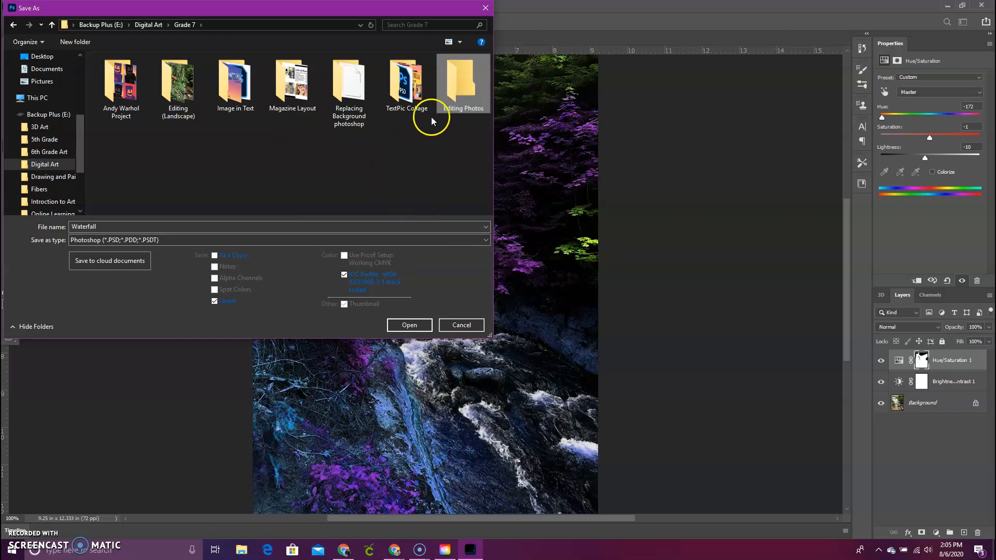
Open the Editing Photos folder and try to save the file as "Waterfall Edit - blue/purple" followed by the author's name
double_click(452, 104)
double_click(107, 226)
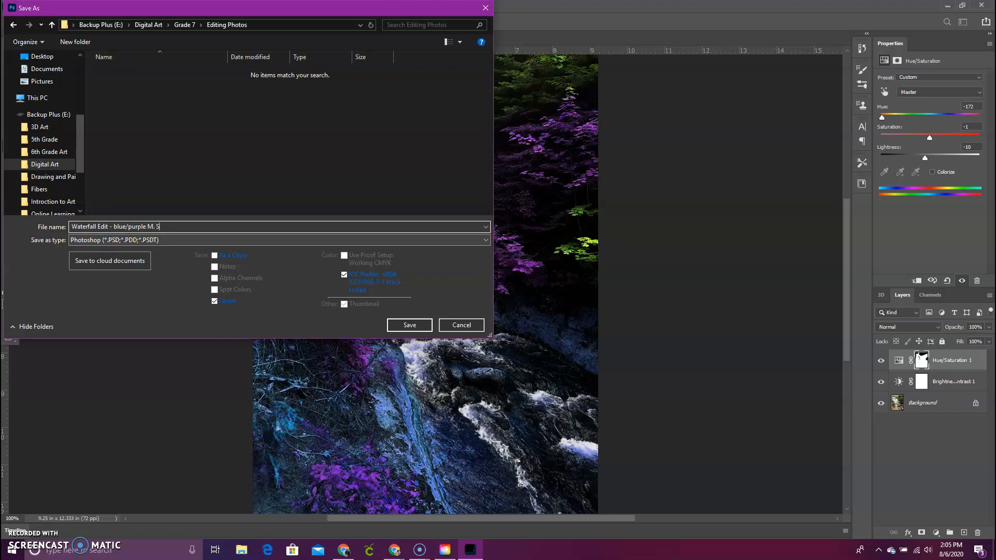
left_click(410, 325)
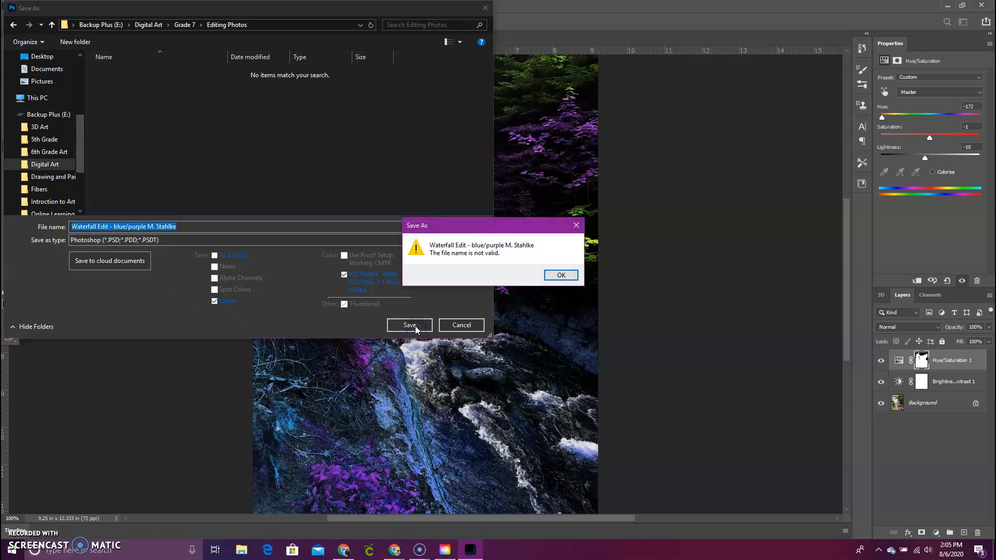
Dismiss the file name warning and replace the slash with a hyphen, making it "Waterfall Edit - blue-purple" followed by the author's name
left_click(561, 276)
left_click(128, 226)
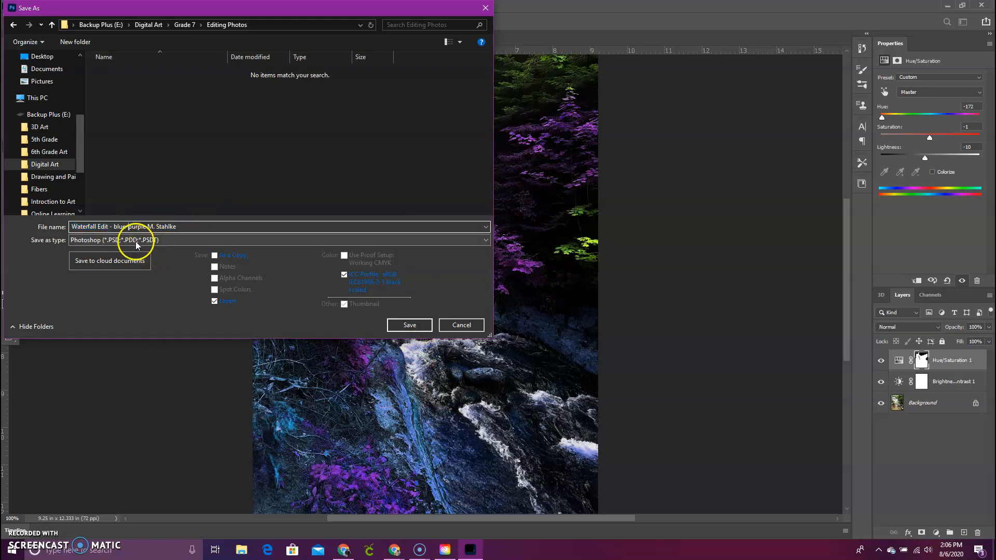
left_click(119, 243)
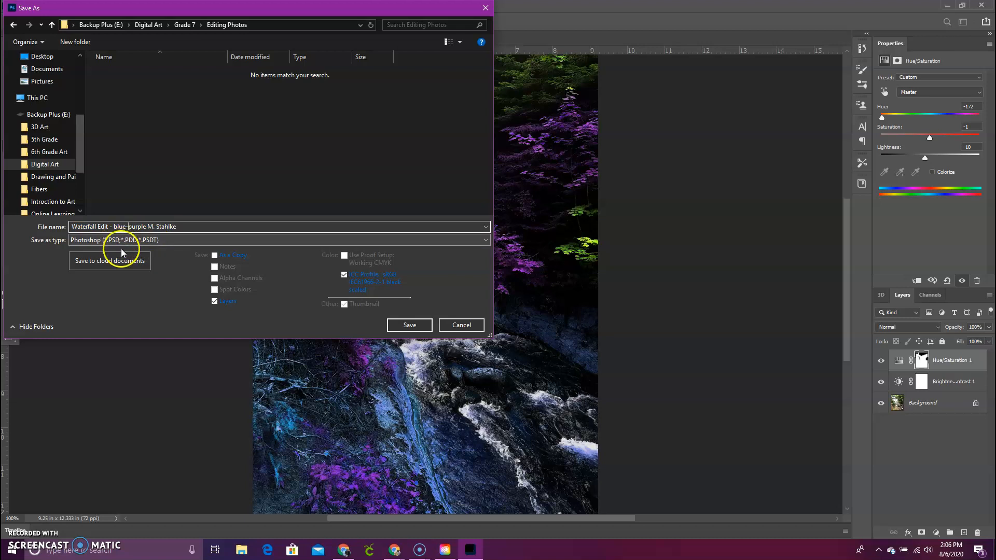